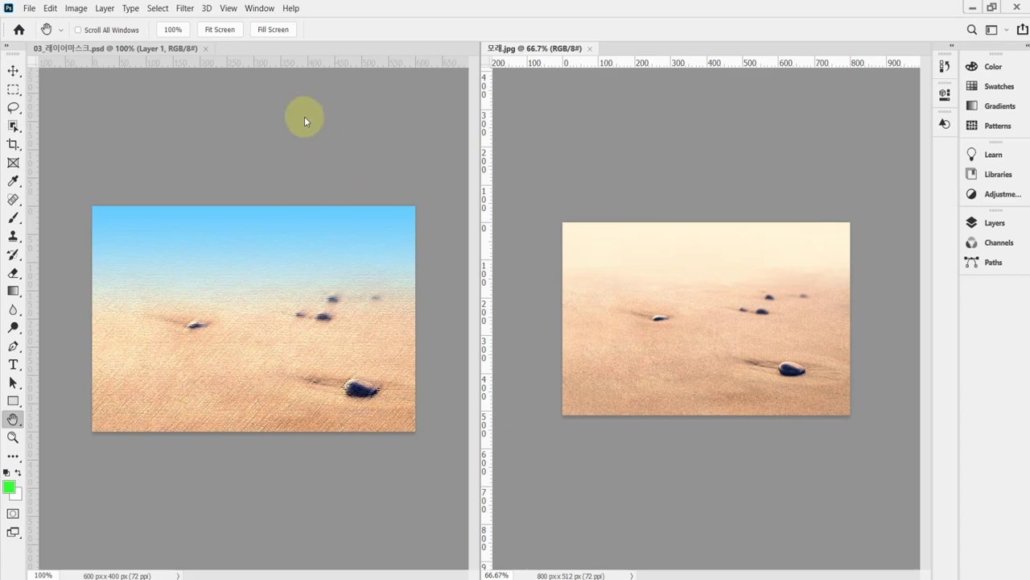
Create a new 600 × 400 pixel document at 72 pixels/inch in 8-bit RGB Color with a white background
click(292, 122)
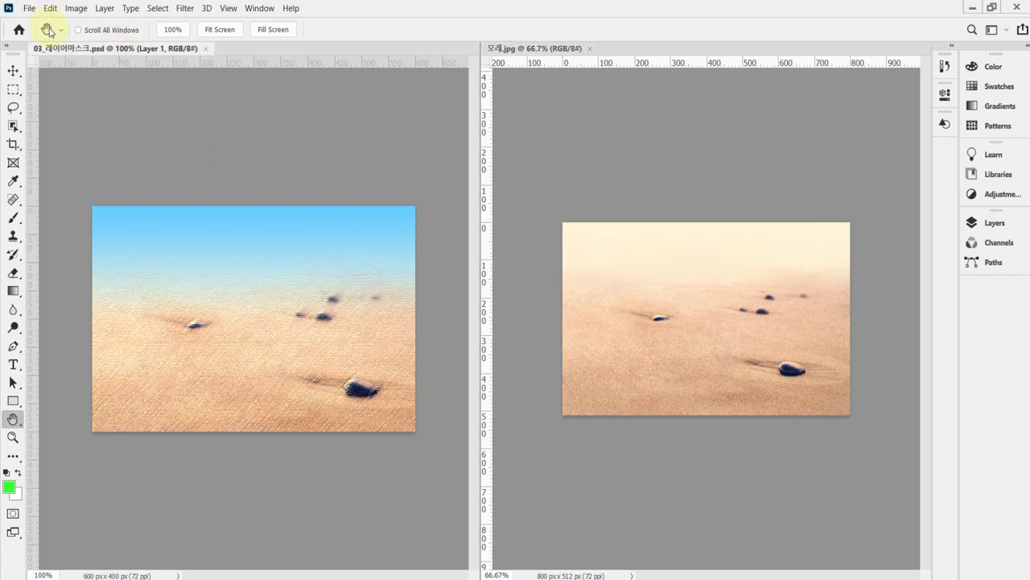
click(31, 8)
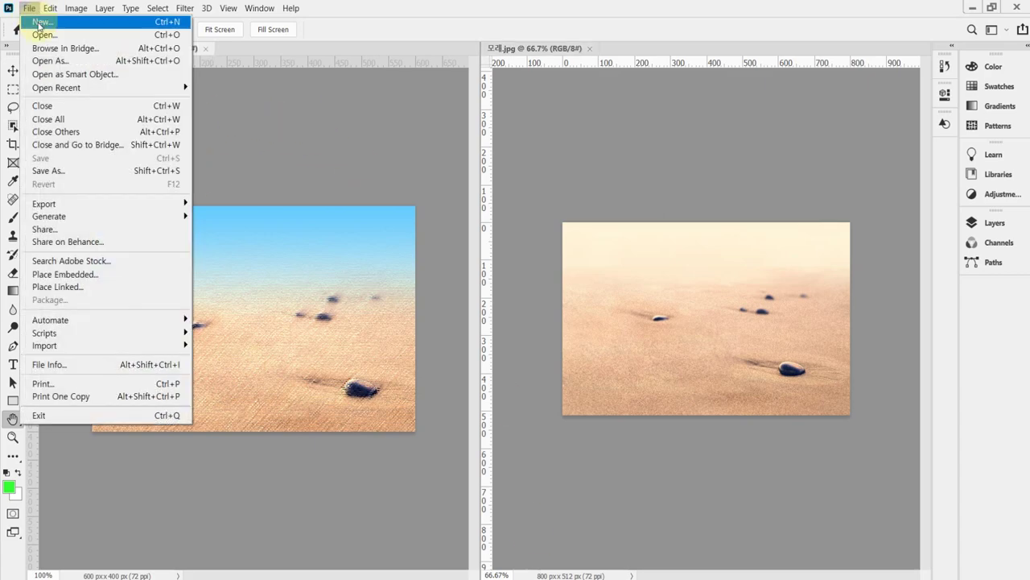
click(39, 22)
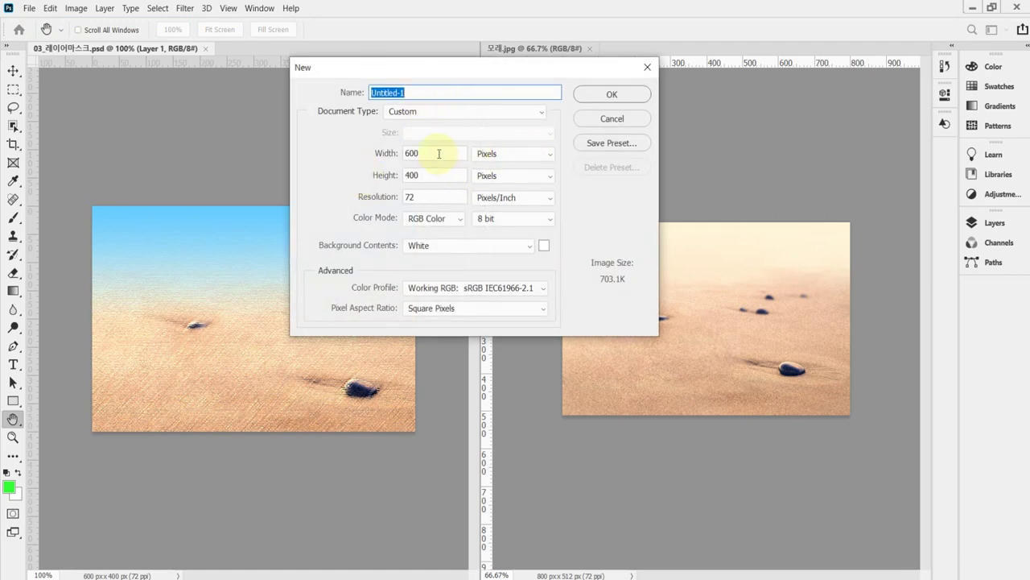
click(505, 154)
click(504, 165)
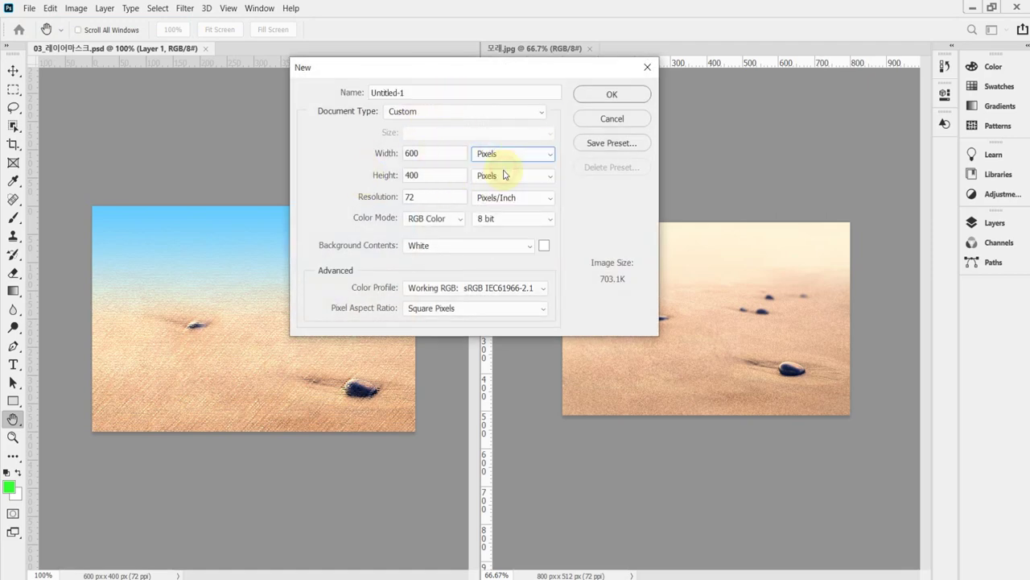
click(370, 153)
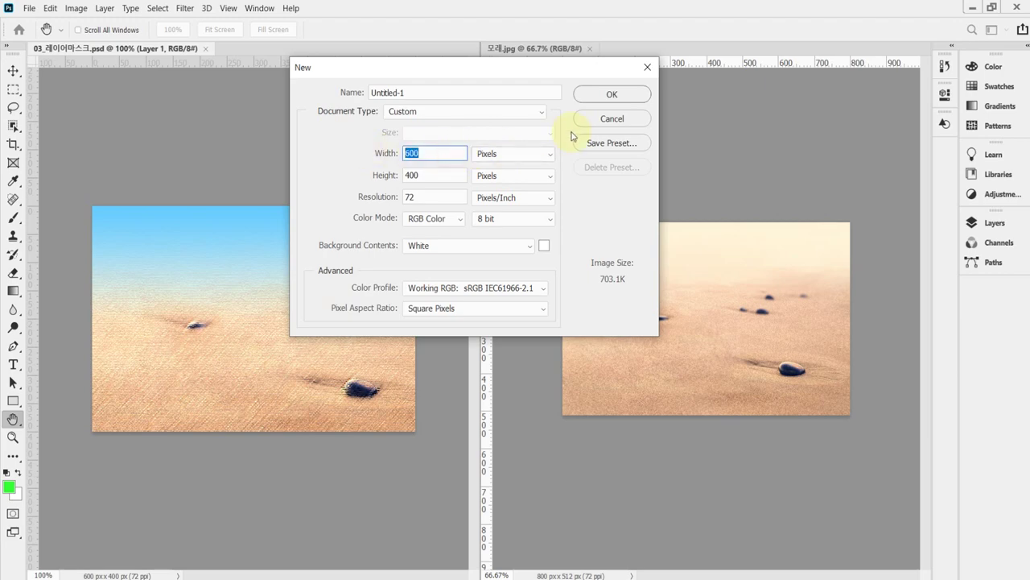
key(Tab)
key(Tab)
key(Tab)
key(Tab)
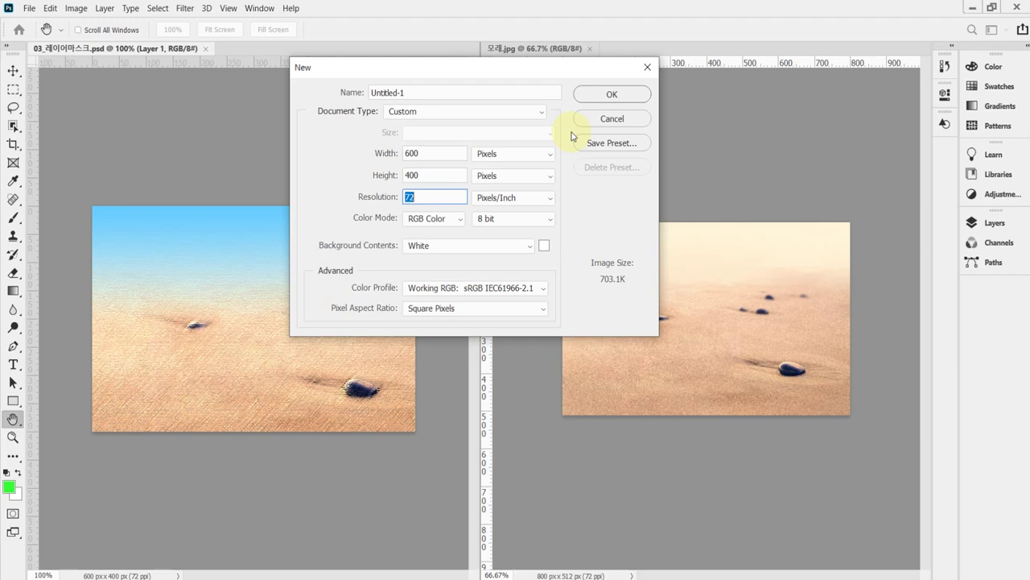
key(Tab)
key(Tab)
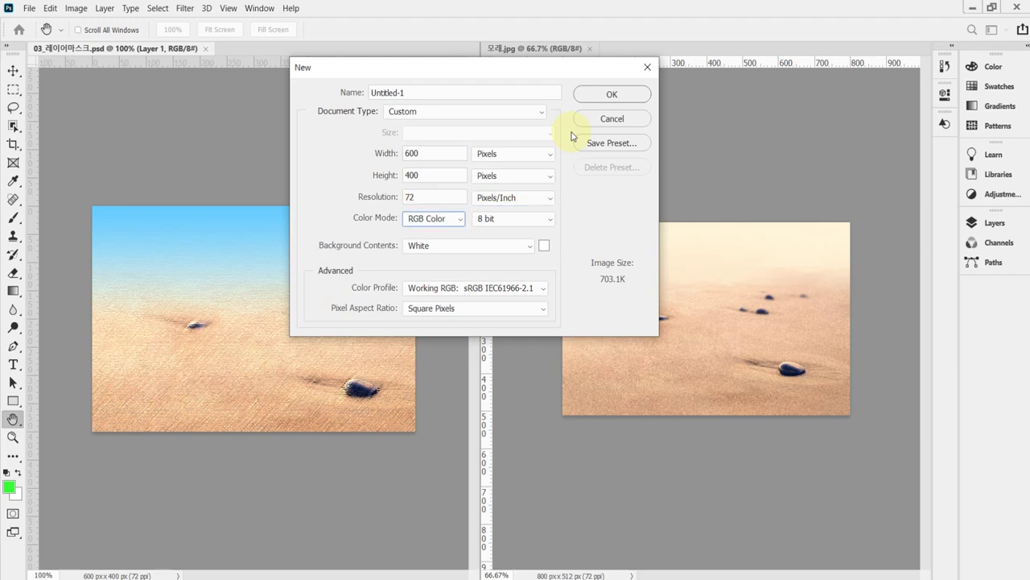
key(Tab)
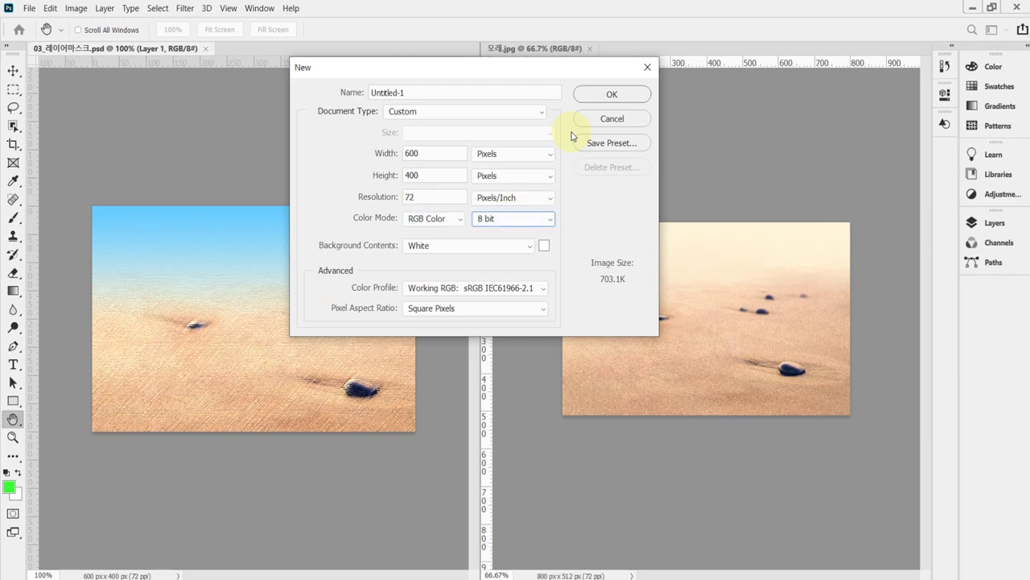
key(Tab)
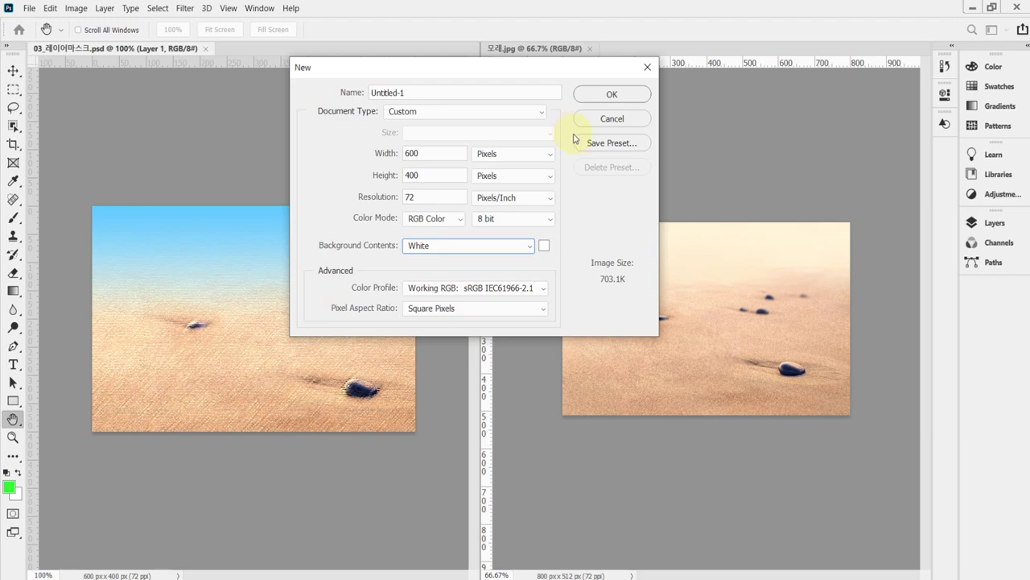
key(Return)
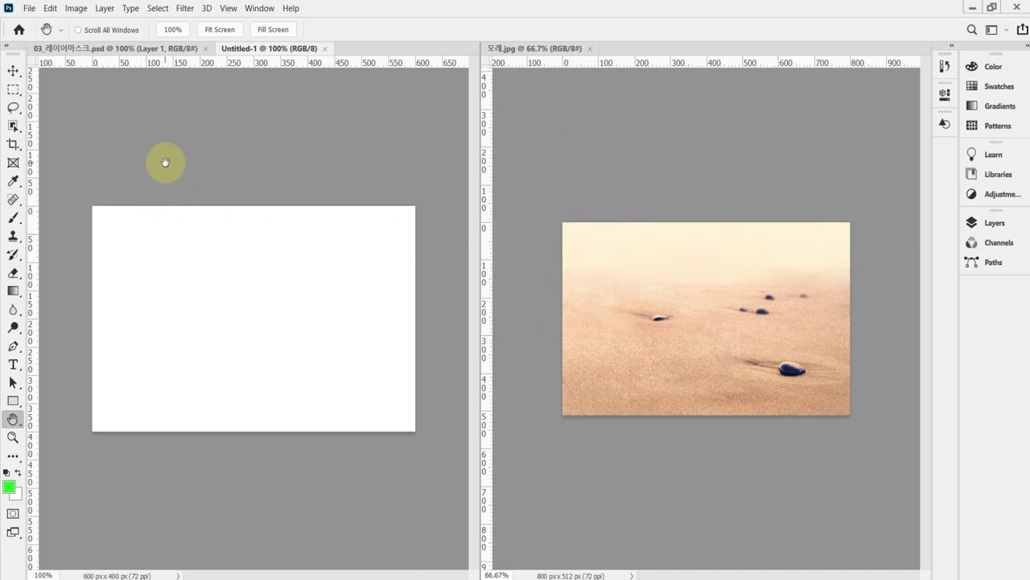
Arrange the tools in two columns and set the foreground color to #6cf
click(9, 44)
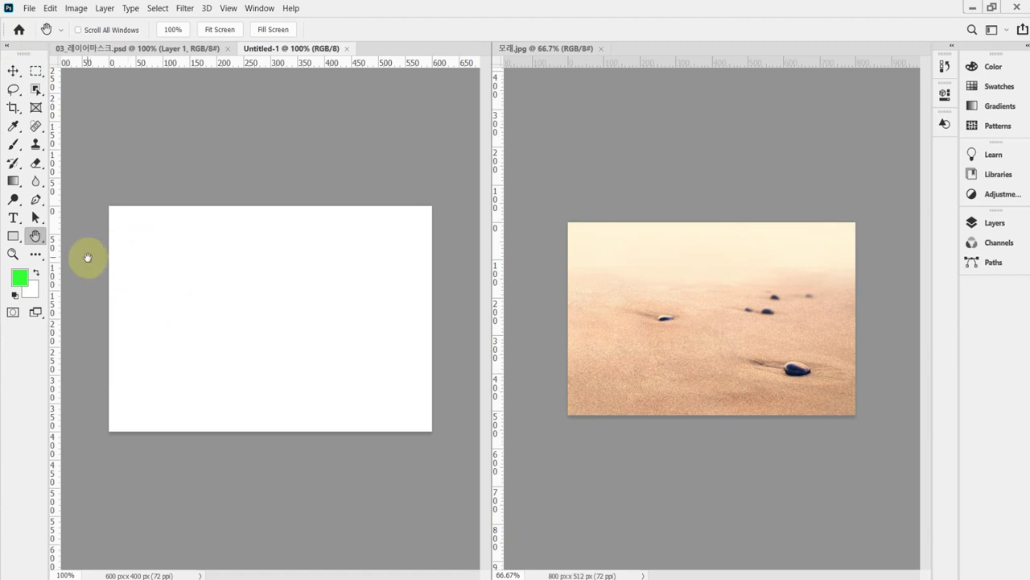
click(19, 277)
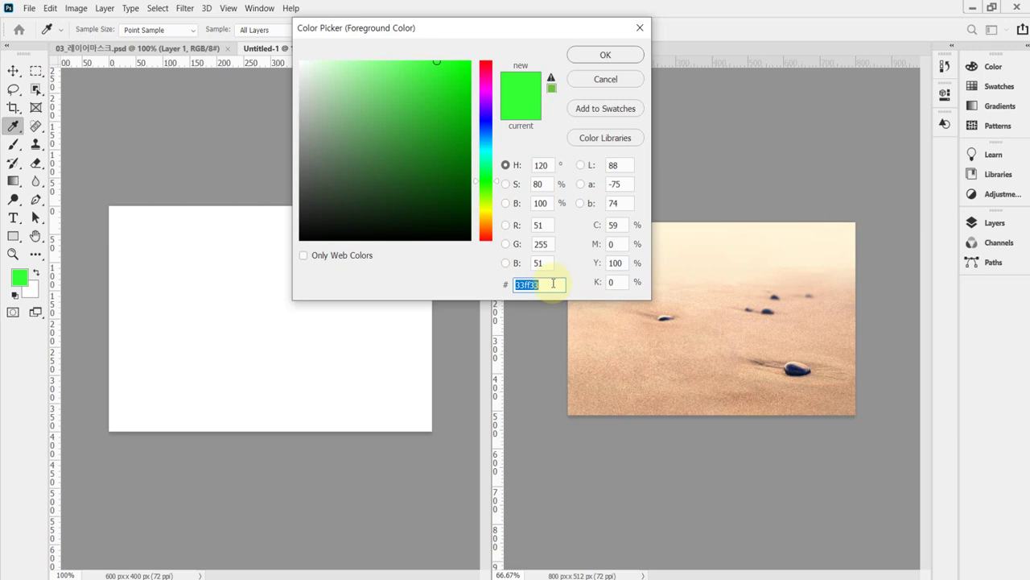
text(6)
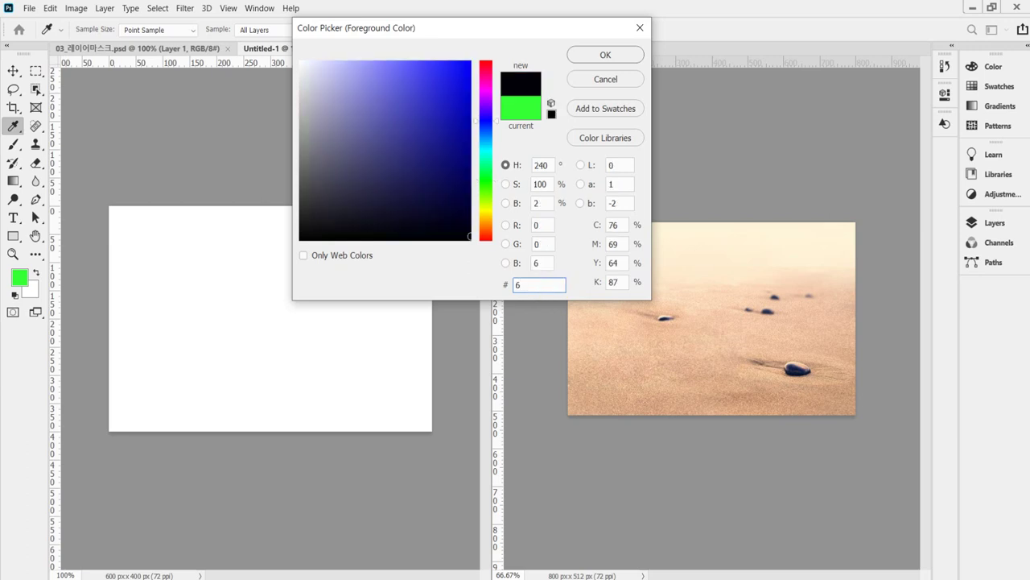
text(c)
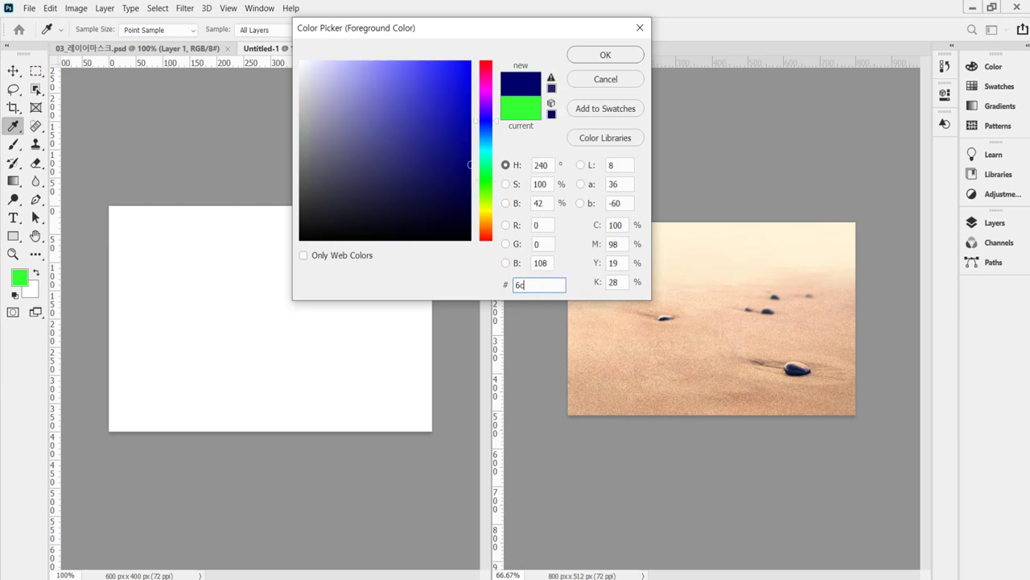
text(f)
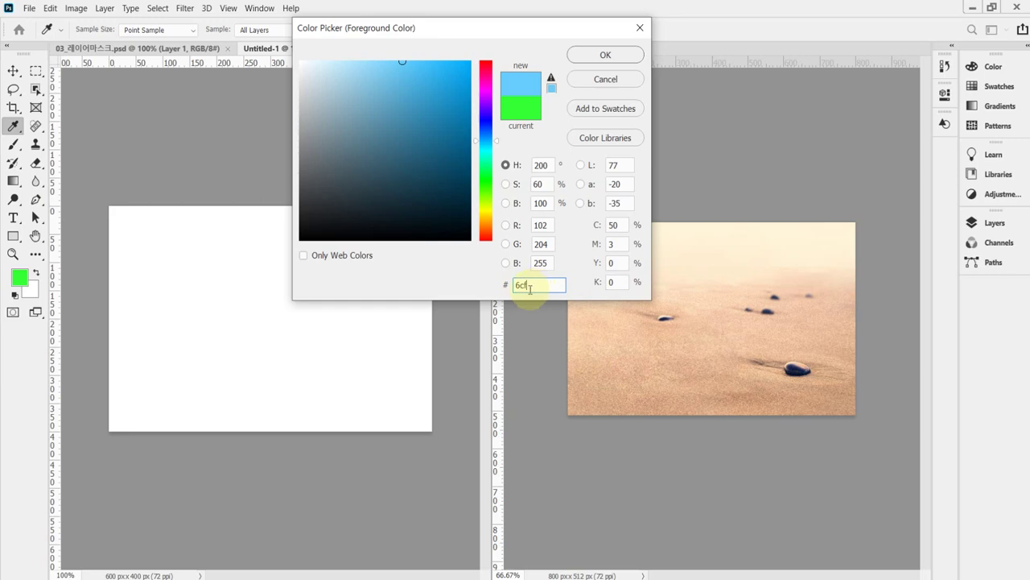
key(Return)
key(h)
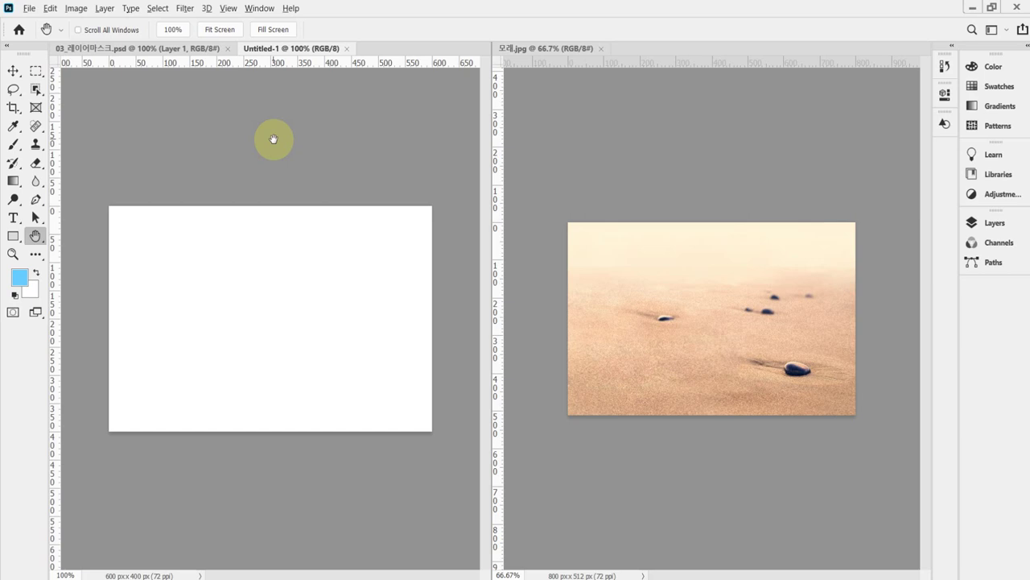
Fill the Background layer of the new document with the foreground color and check it in the layer list
key(alt+BackSpace)
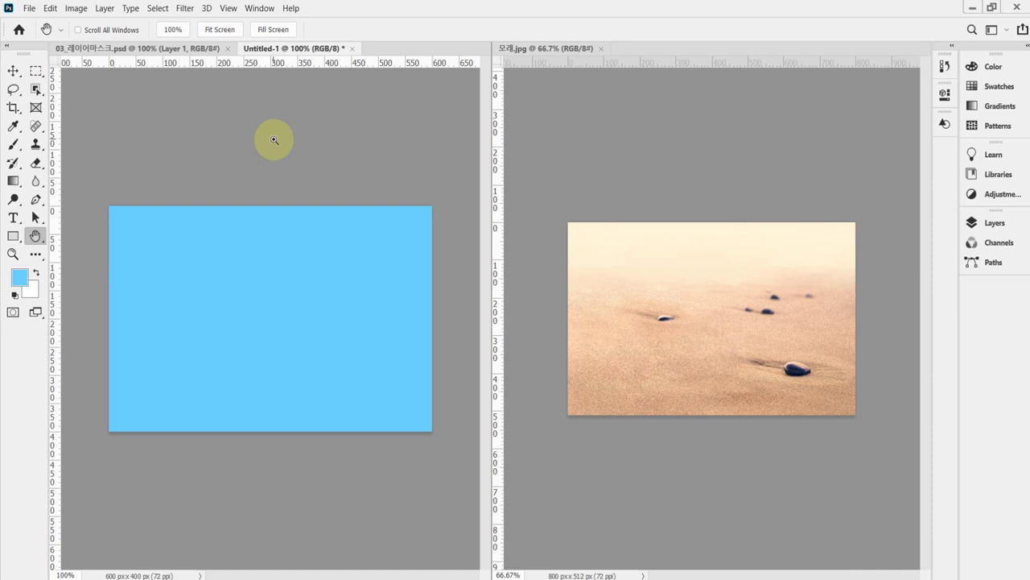
key(ctrl+z)
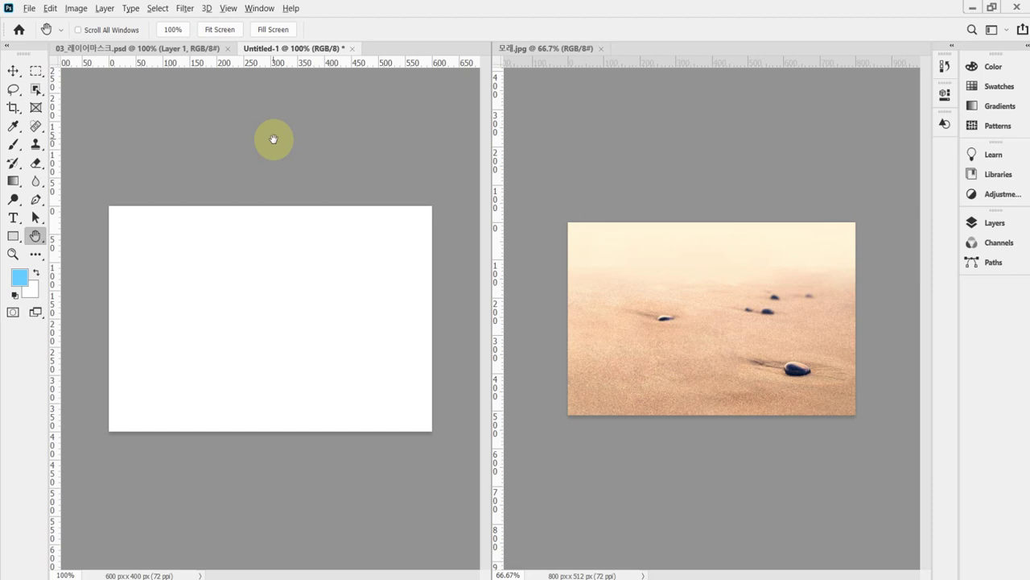
key(ctrl+shift+z)
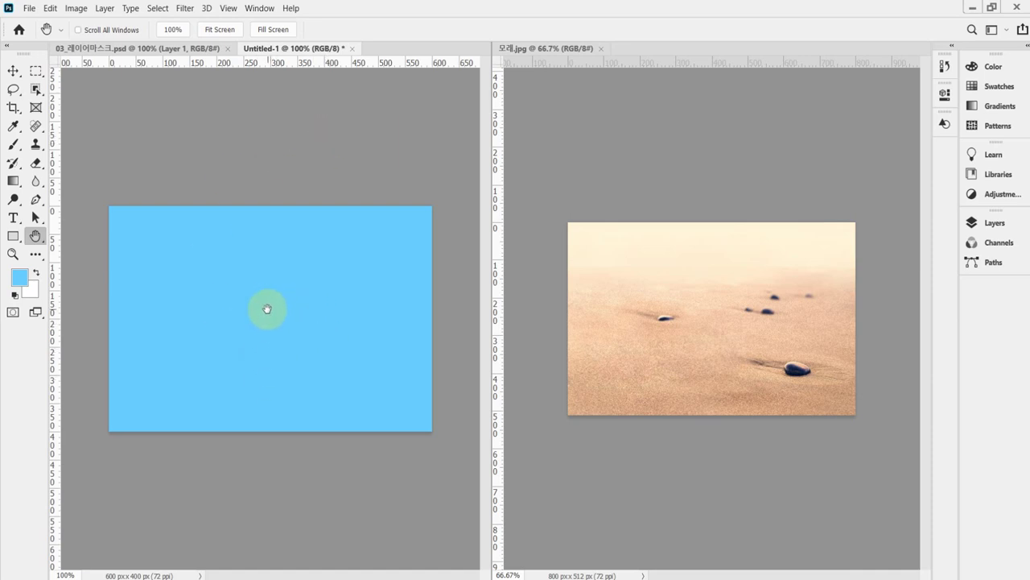
click(995, 223)
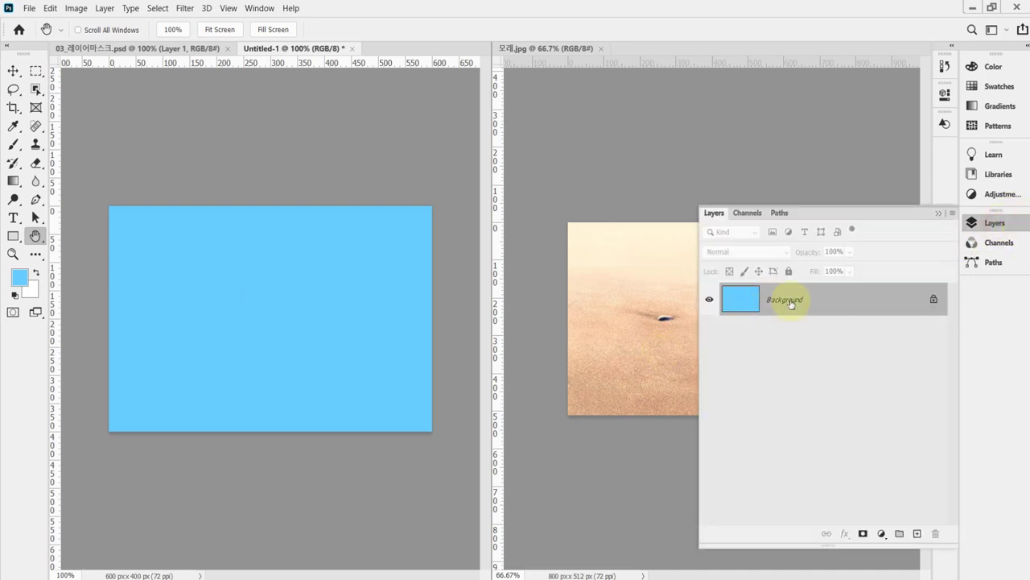
click(995, 220)
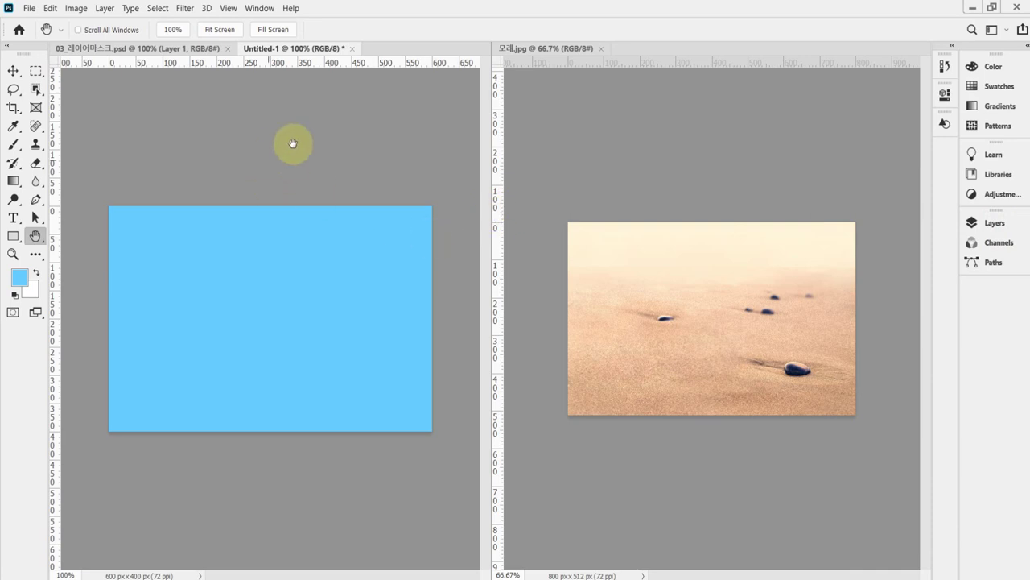
click(527, 50)
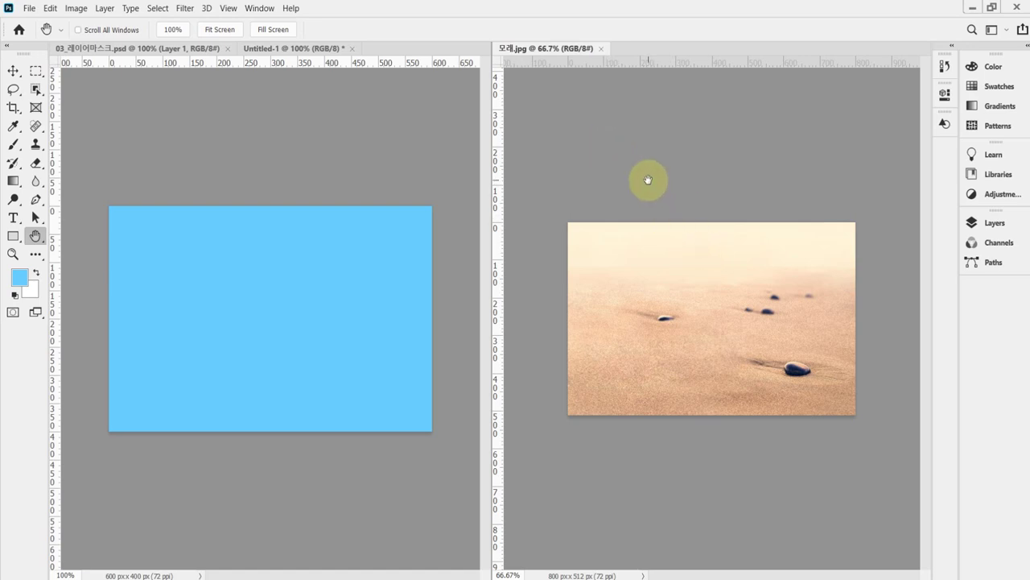
key(ctrl+a)
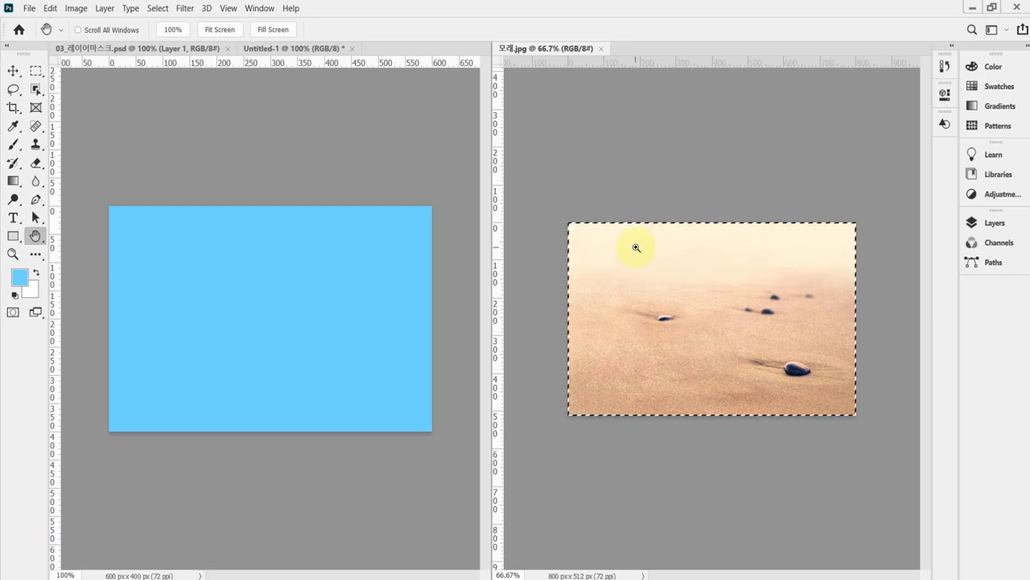
click(359, 136)
click(637, 298)
key(ctrl+d)
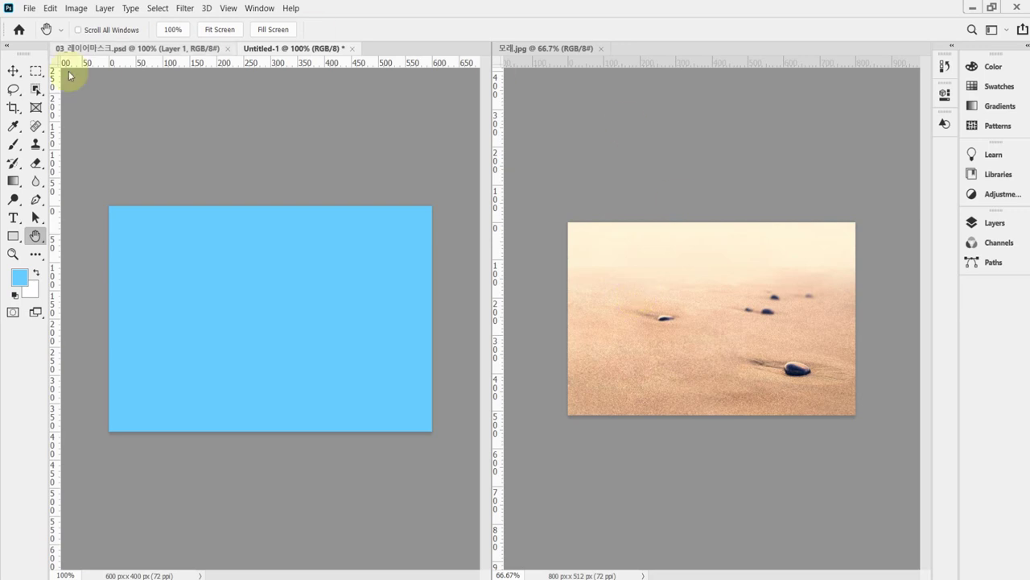
Copy the whole sand photo into the blue document as a new layer with the Move tool
click(12, 72)
key(ctrl+a)
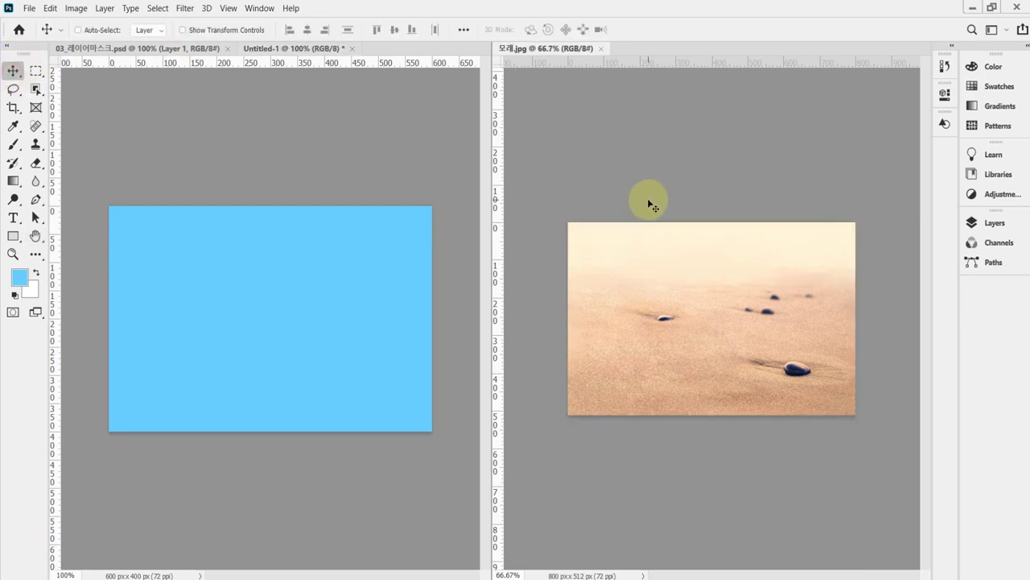
key(ctrl+d)
drag(700, 312, 322, 298)
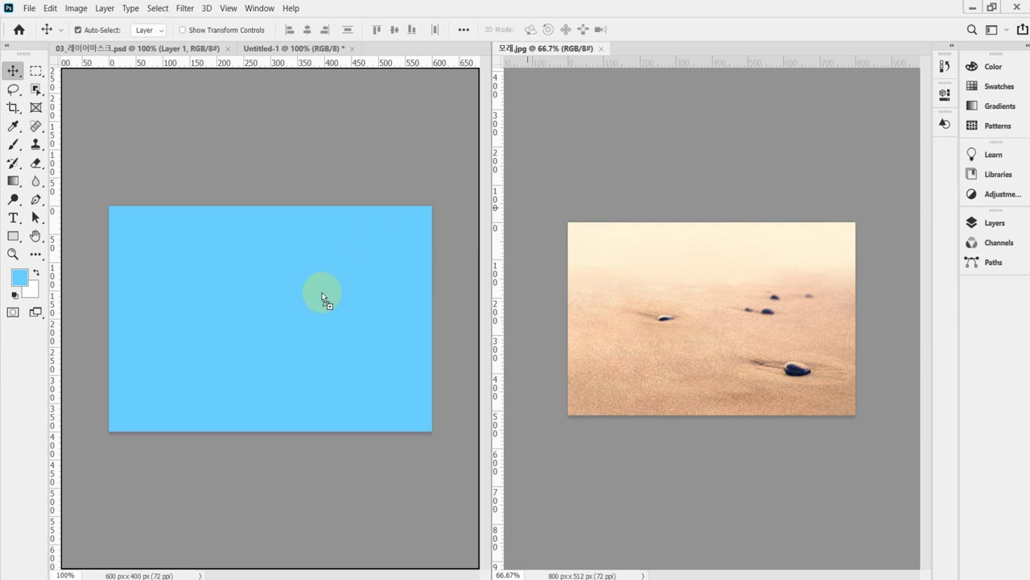
drag(322, 298, 322, 298)
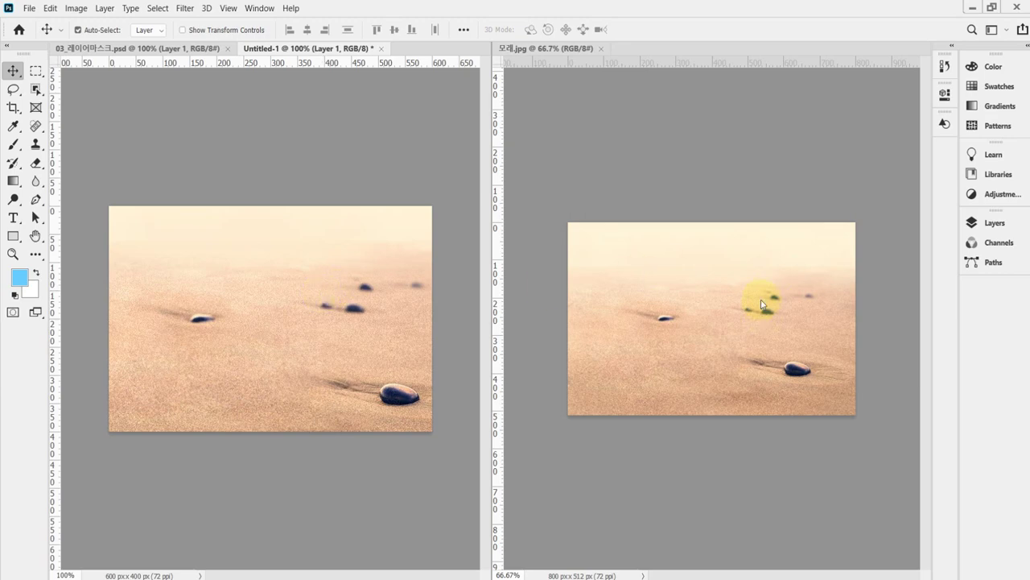
Move the 03_레이어마스크.psd document into the window group of the sand photo, beside the new document
click(335, 272)
mouse_move(291, 49)
mouse_down()
mouse_move(373, 58)
mouse_move(278, 50)
mouse_up()
drag(131, 50, 576, 51)
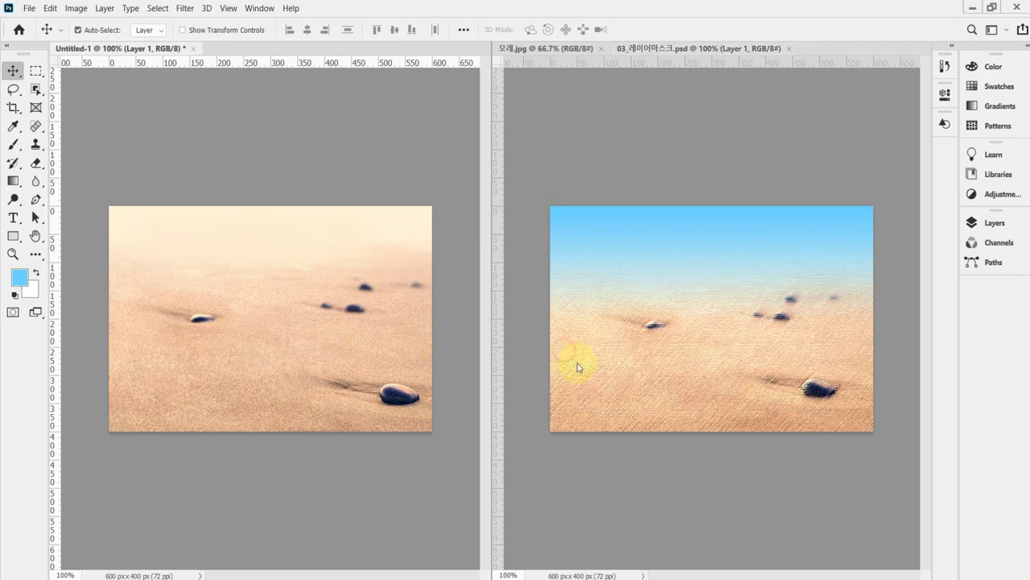
Show the grid over the documents and review the 100-pixel gridline interval in the Guides, Grid & Slices preferences
click(332, 373)
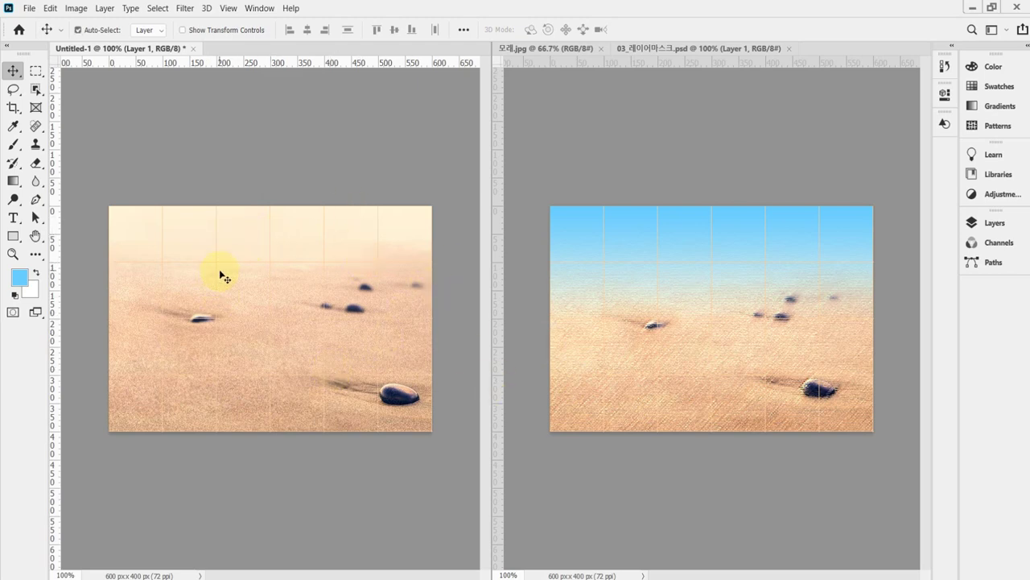
click(274, 64)
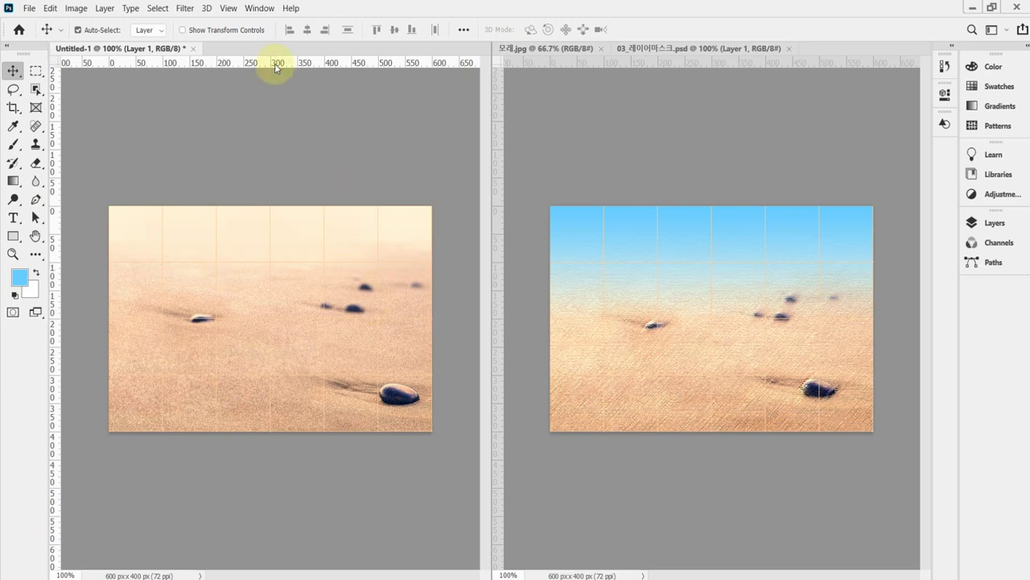
double_click(274, 63)
drag(267, 74, 277, 104)
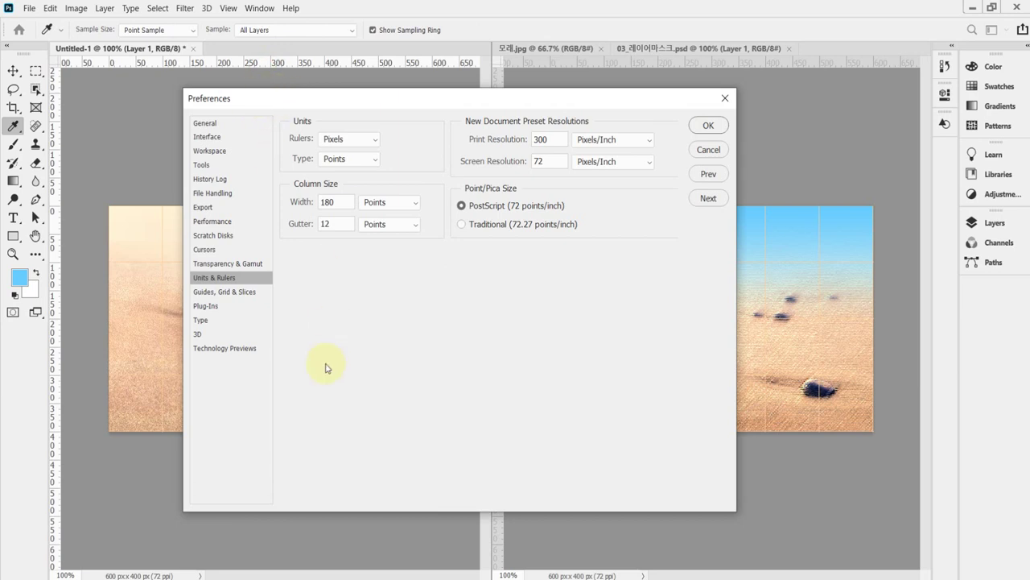
click(248, 296)
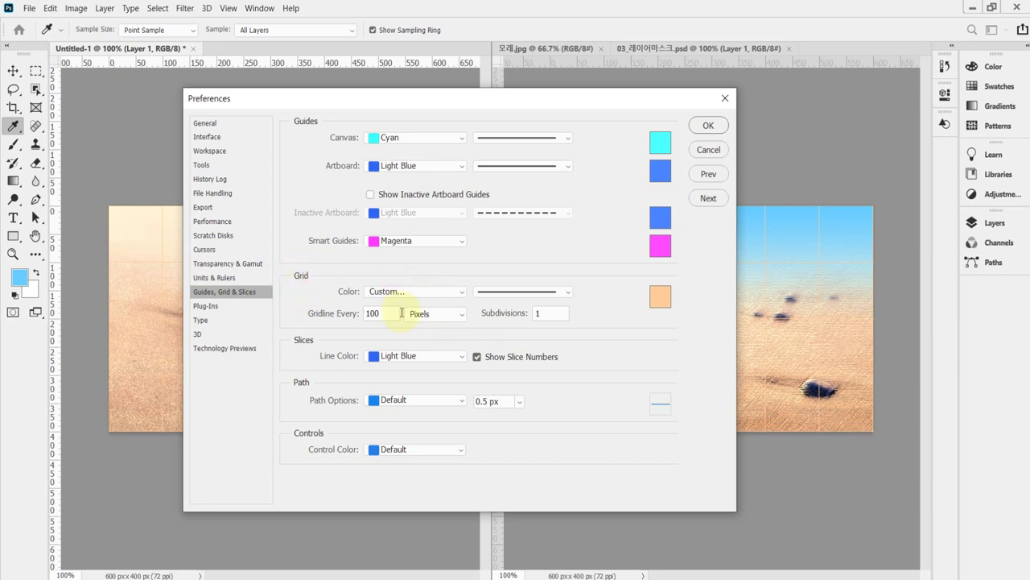
click(322, 314)
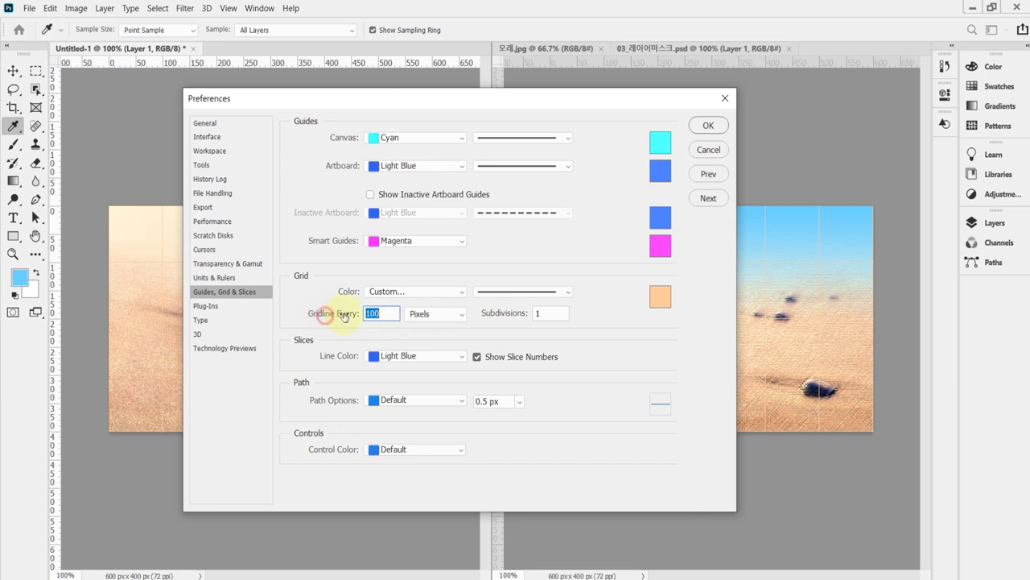
click(386, 315)
drag(379, 100, 497, 130)
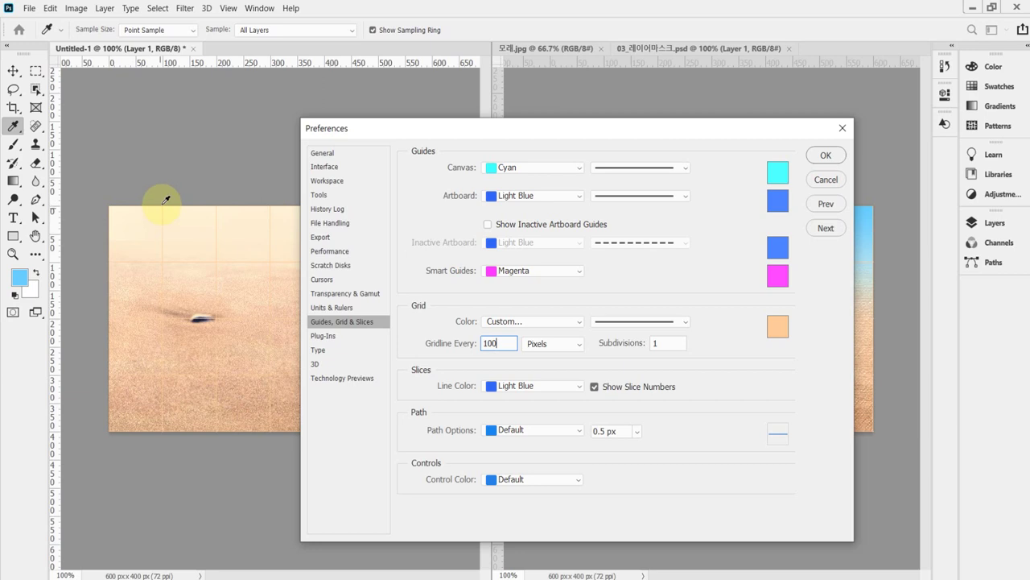
drag(455, 131, 510, 131)
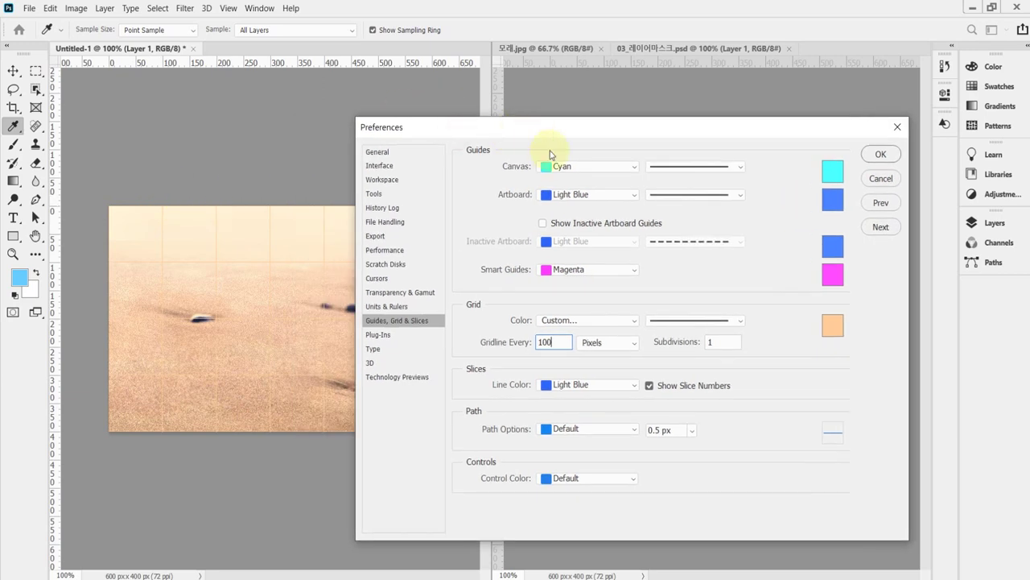
Try orange, cyan and dark tan as custom grid colors in the grid color picker
click(830, 333)
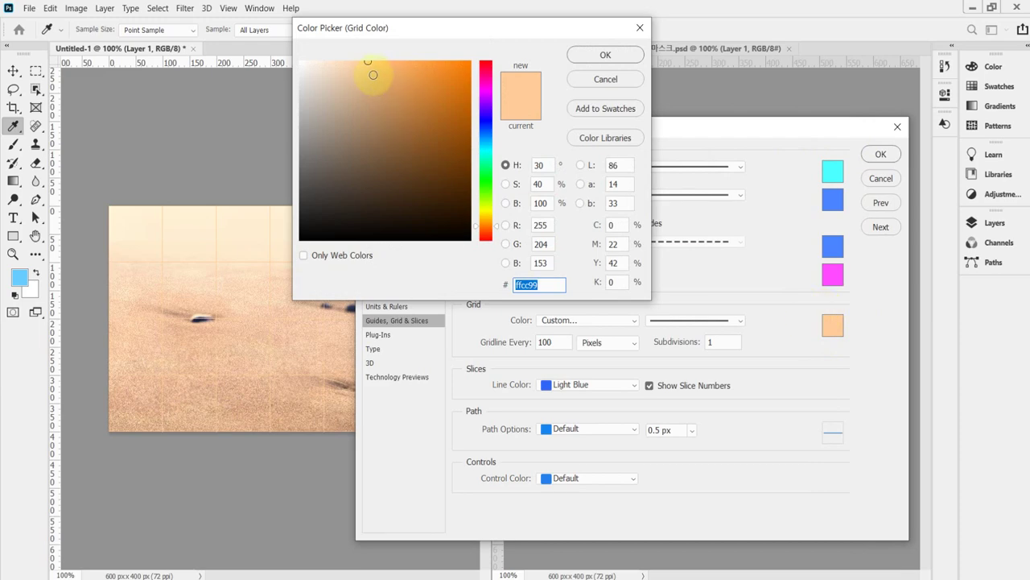
click(402, 67)
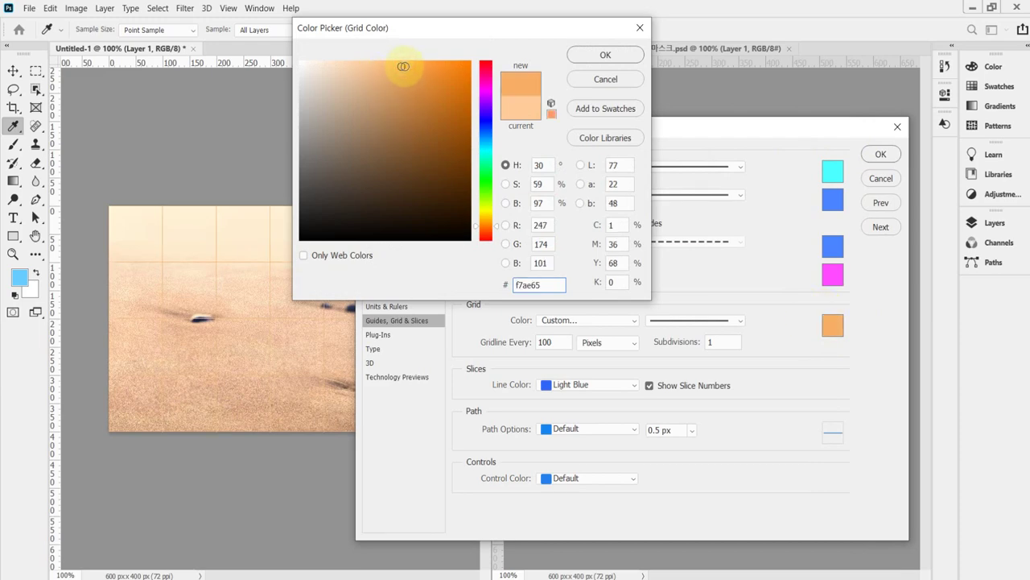
click(486, 150)
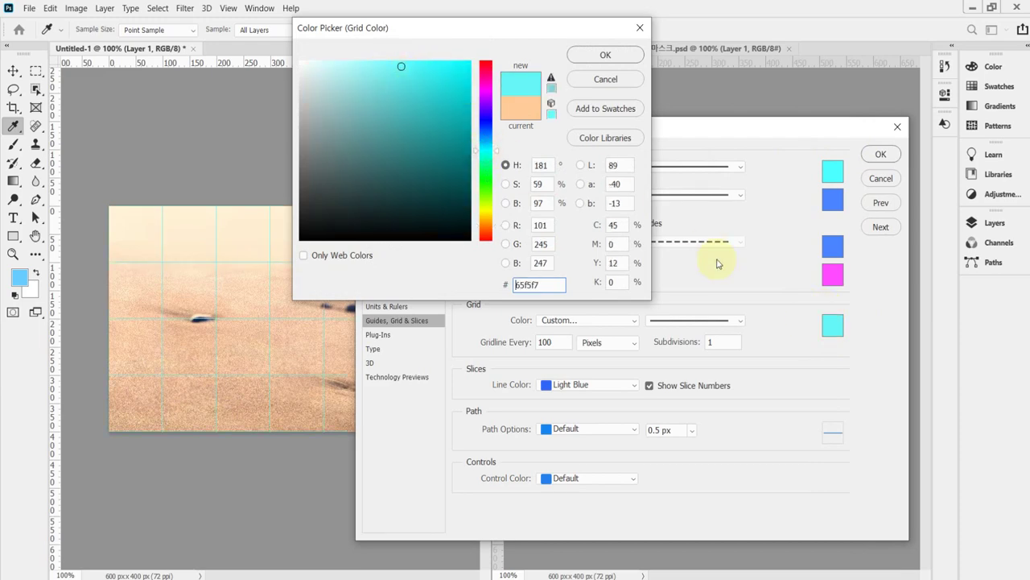
click(405, 86)
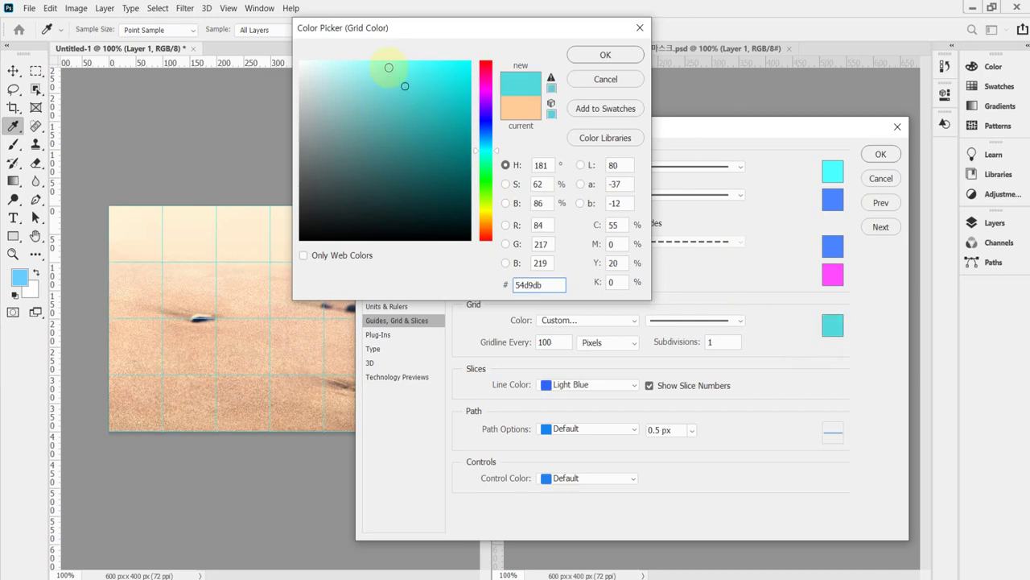
click(385, 65)
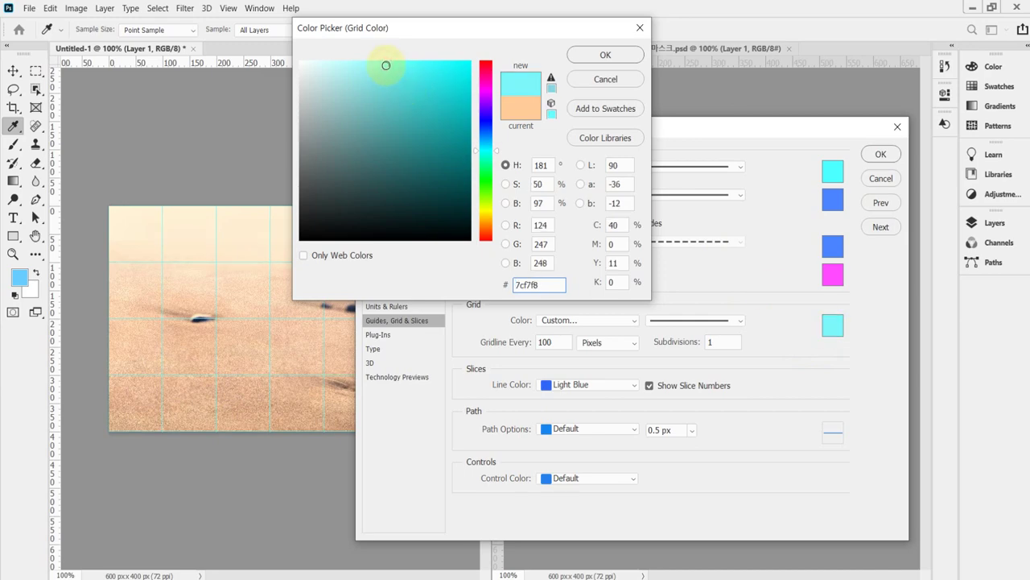
click(486, 98)
click(485, 220)
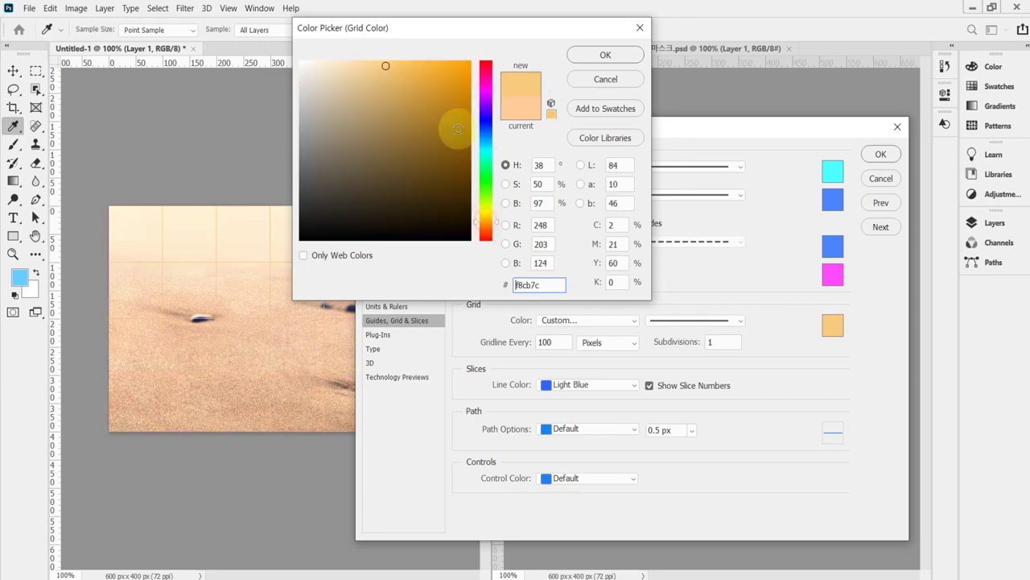
click(384, 98)
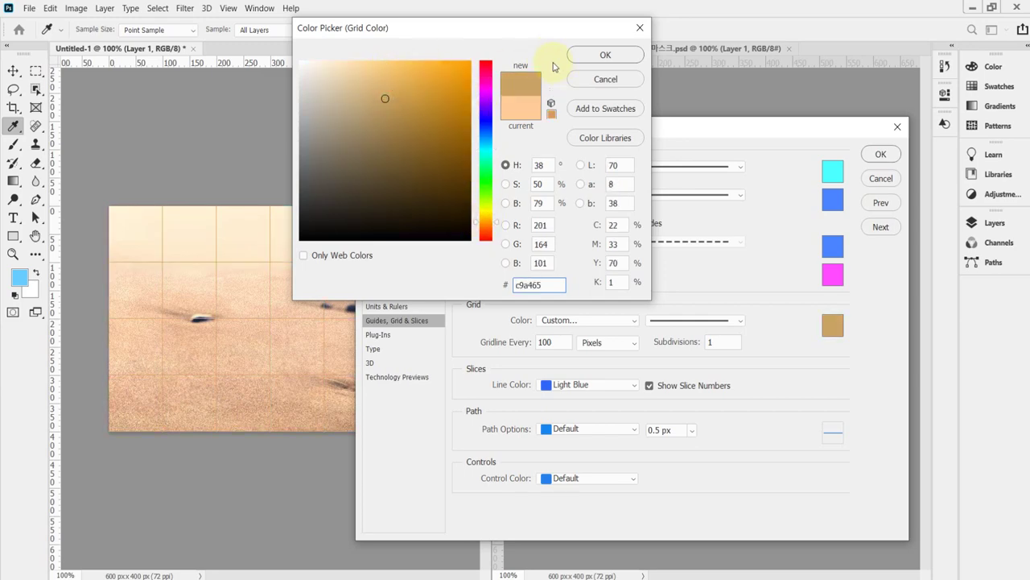
key(Escape)
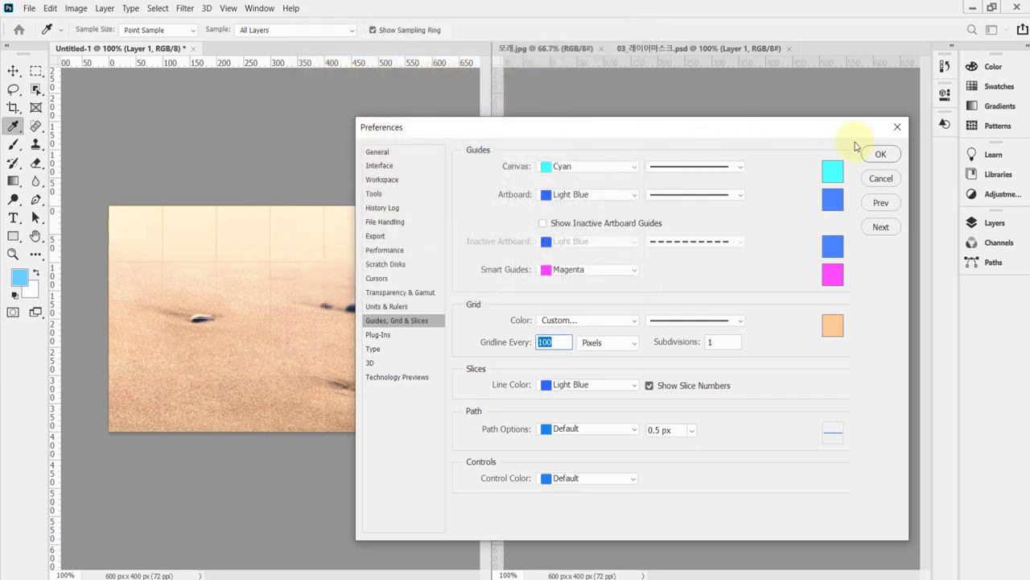
Accept the preferences and scale the sand photo layer proportionally to 83% with Free Transform
click(878, 155)
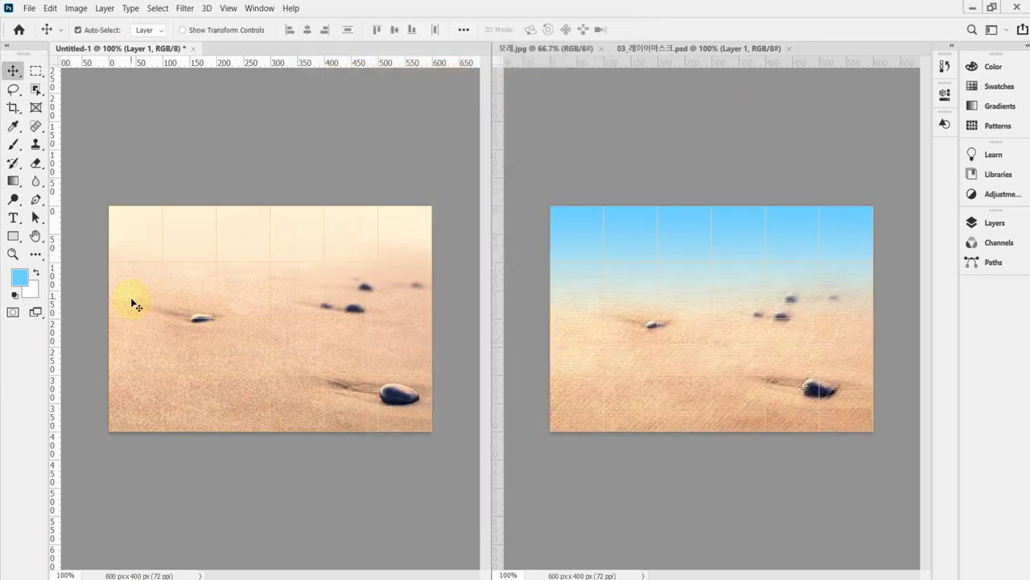
click(404, 401)
key(ctrl+t)
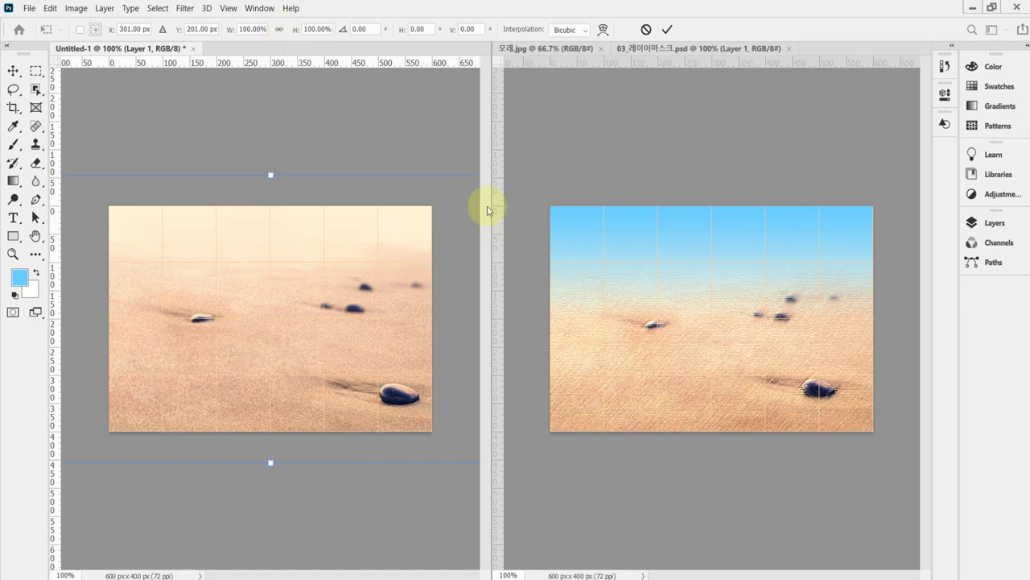
click(280, 30)
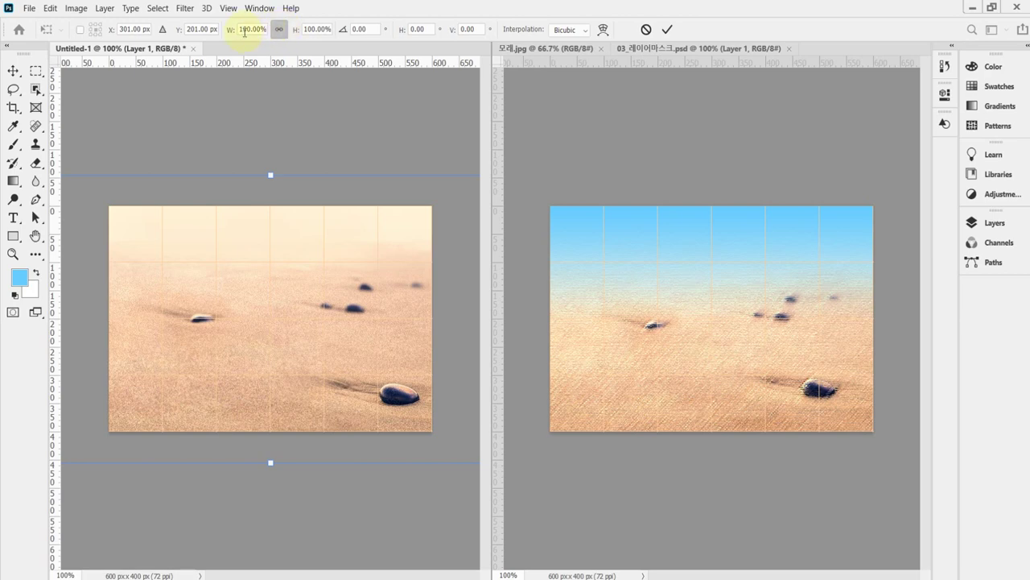
drag(294, 32, 282, 32)
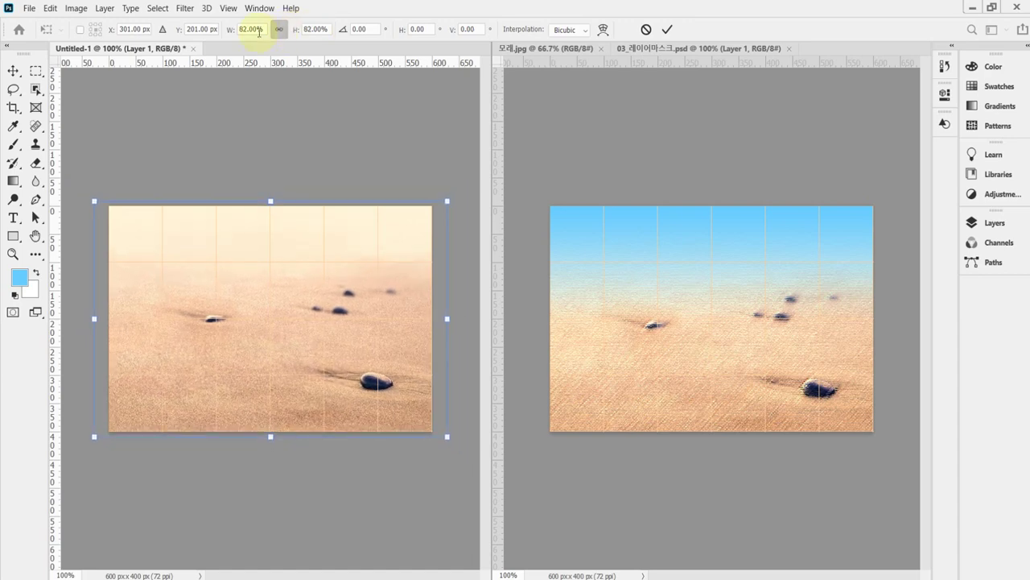
click(249, 30)
text(83)
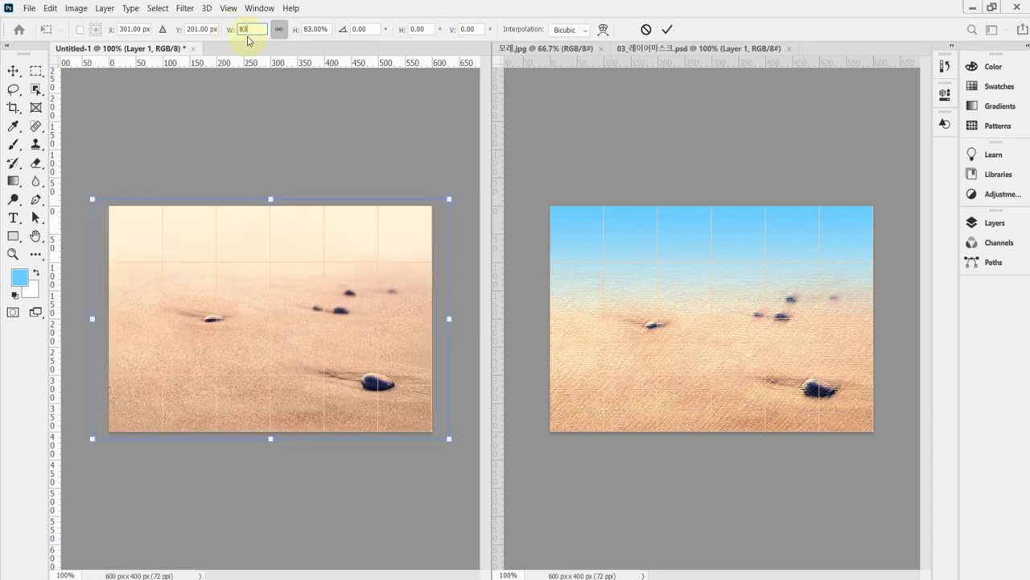
key(Tab)
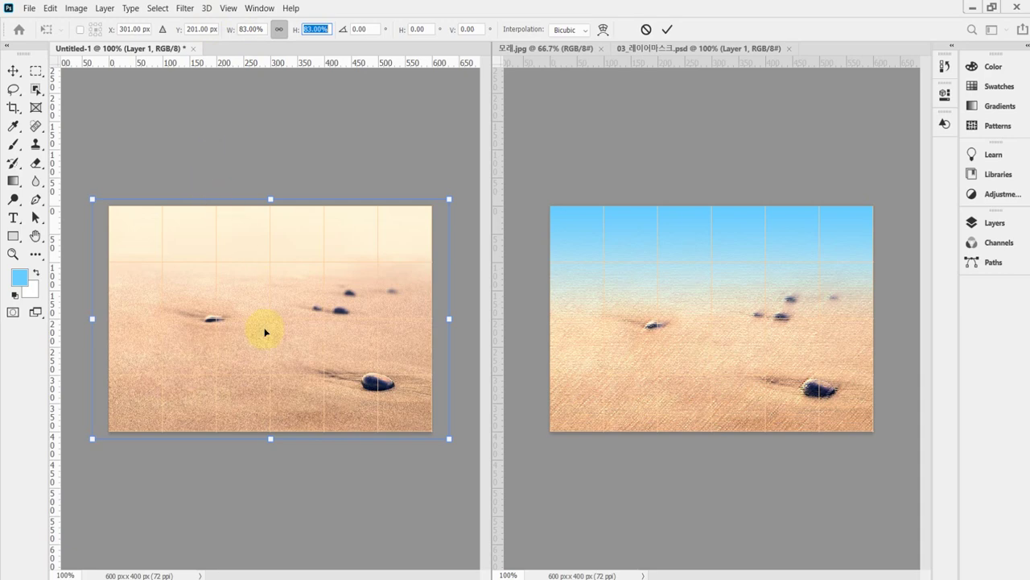
Position the scaled sand photo at about X 304 px, Y 202 px and apply the transform
drag(240, 353, 250, 345)
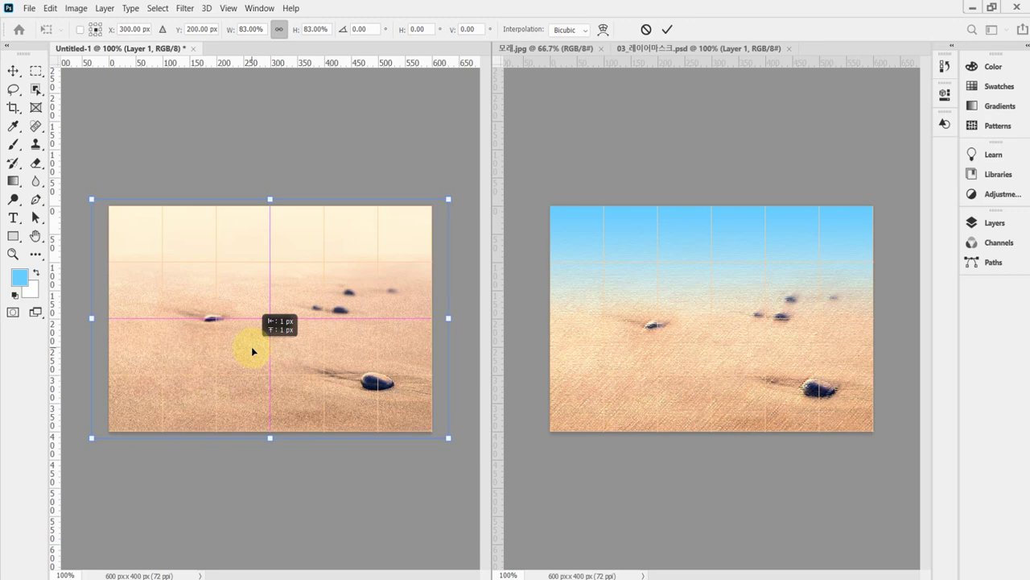
drag(252, 351, 253, 350)
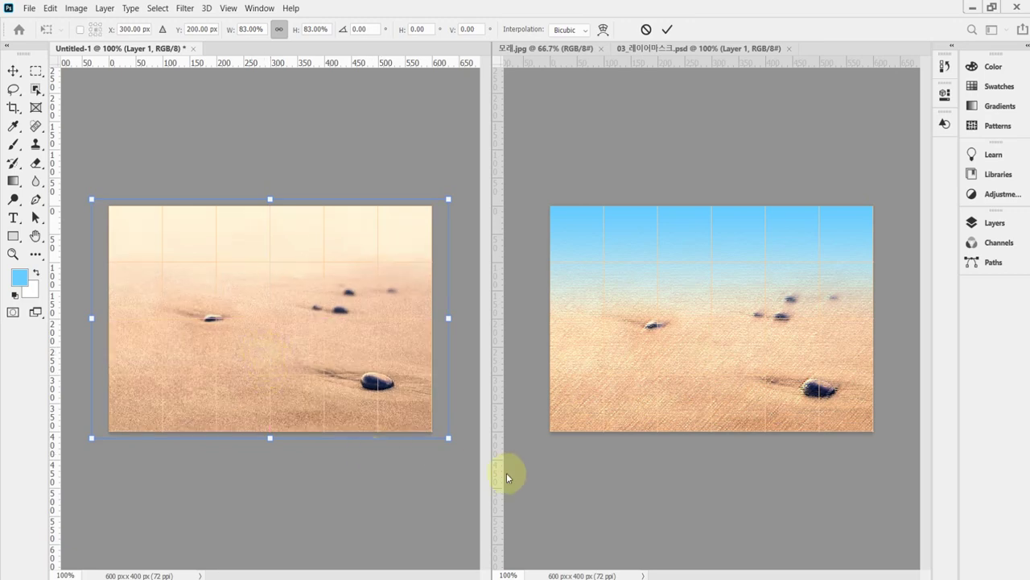
key(Up)
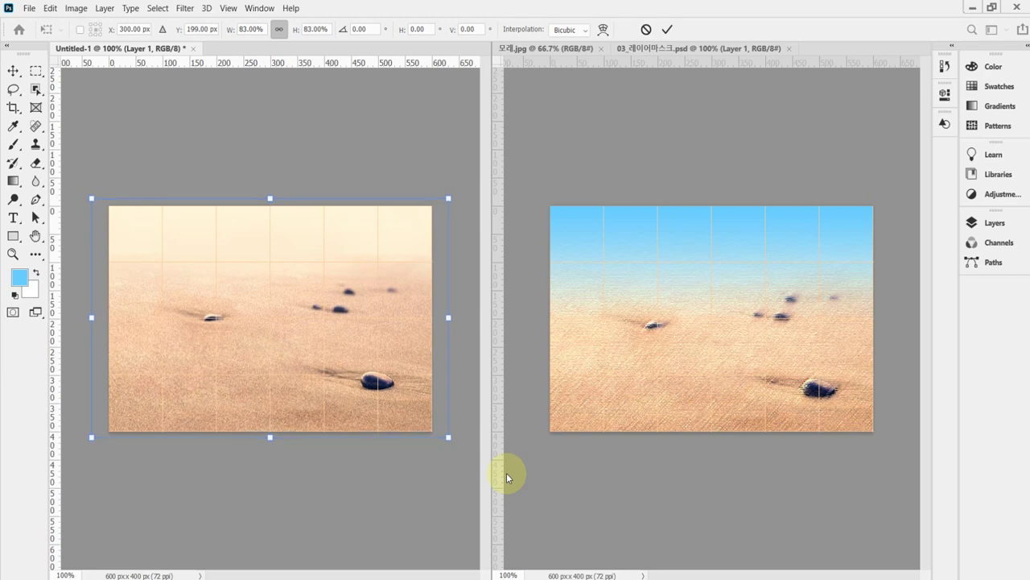
key(Right)
key(Right)
key(Right)
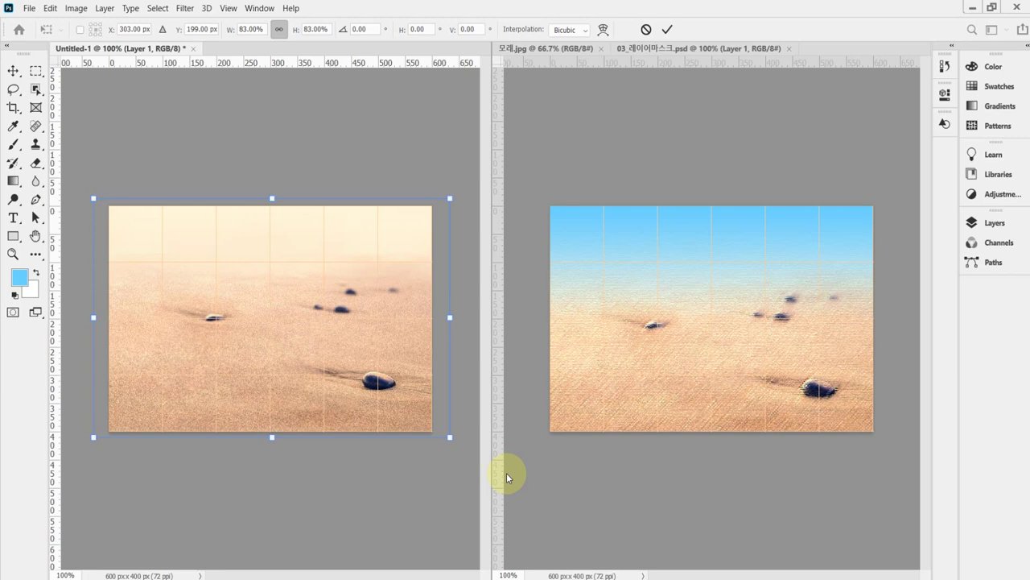
key(Right)
key(Down)
key(Down)
key(Down)
key(Return)
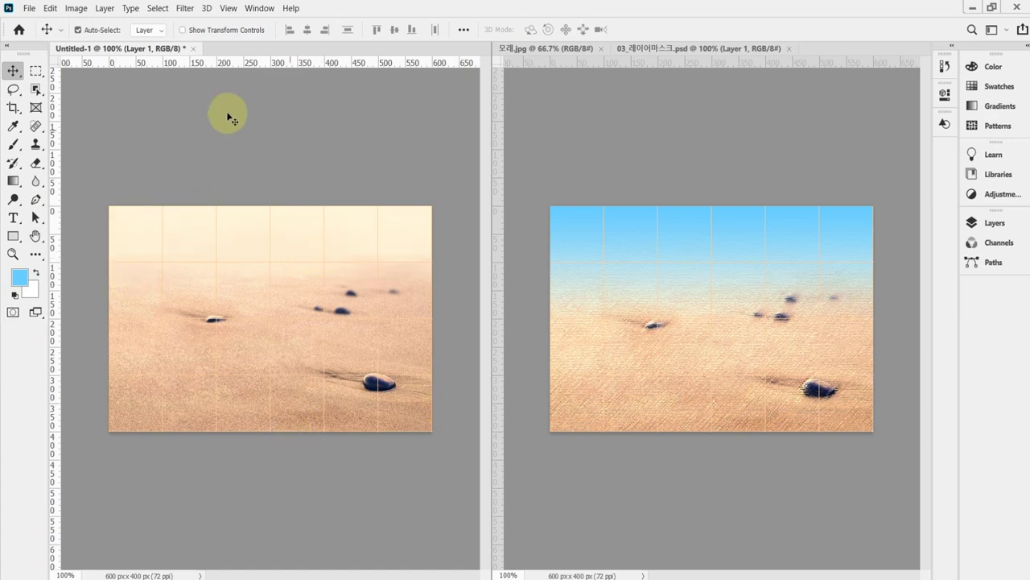
Open the Filter Gallery for the sand layer and choose the Rough Pastels filter from the Artistic group
click(192, 12)
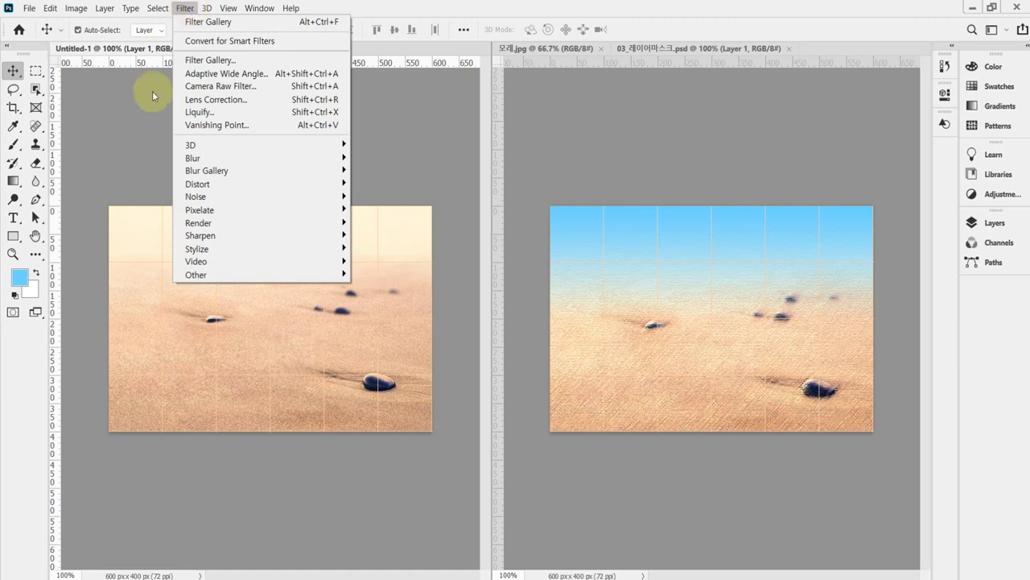
click(197, 12)
click(184, 8)
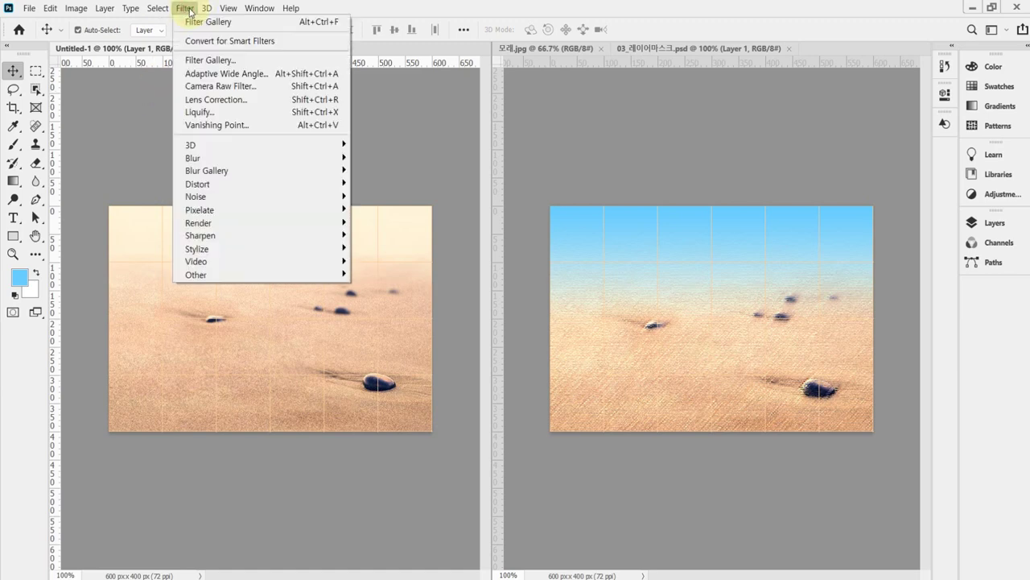
click(195, 62)
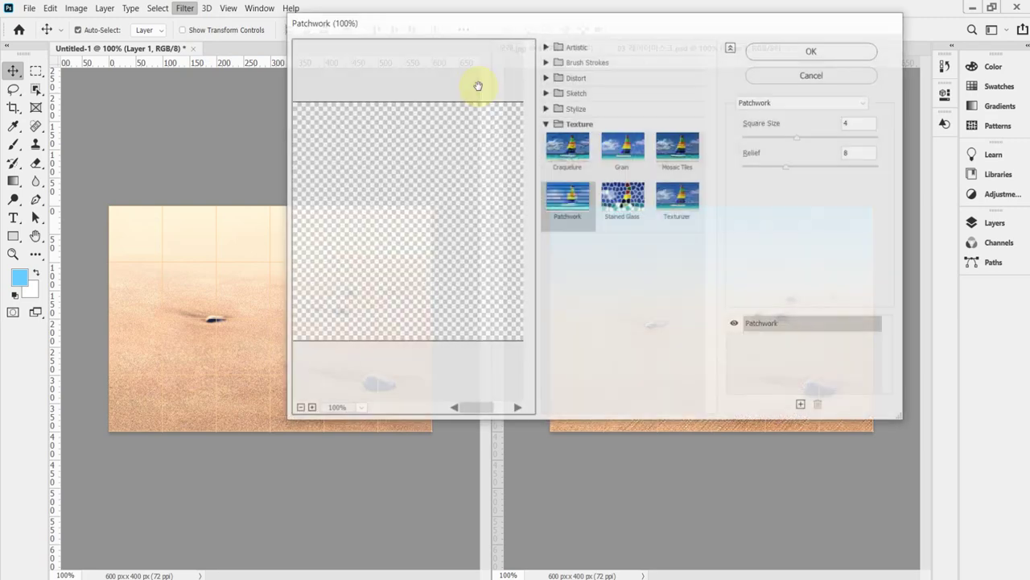
drag(606, 29, 731, 81)
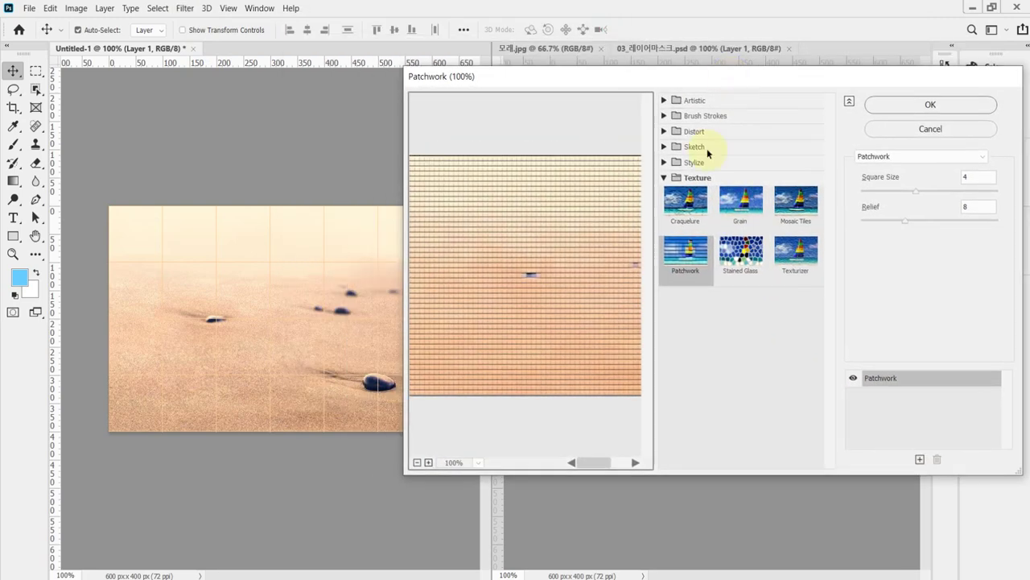
click(664, 102)
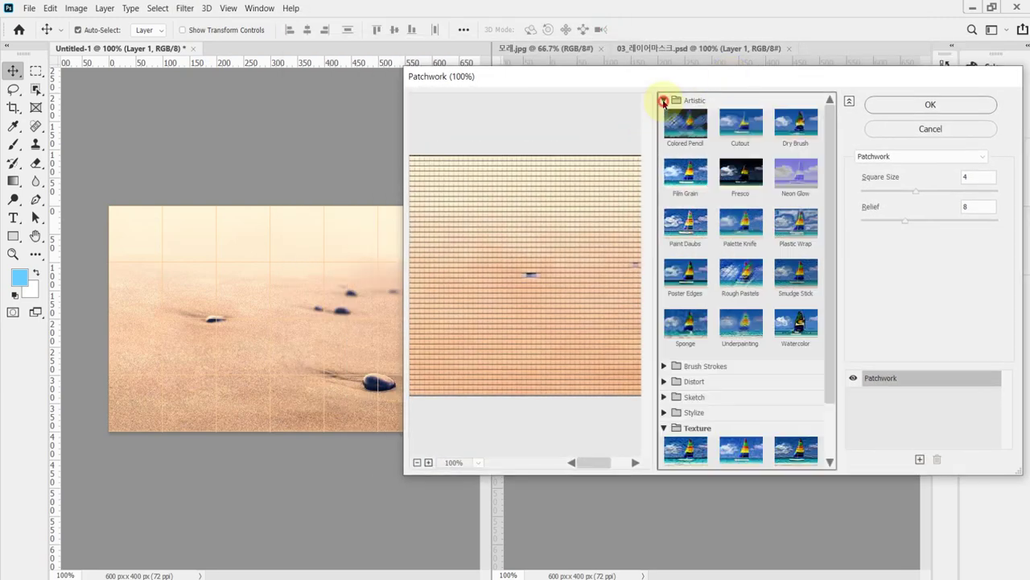
click(740, 279)
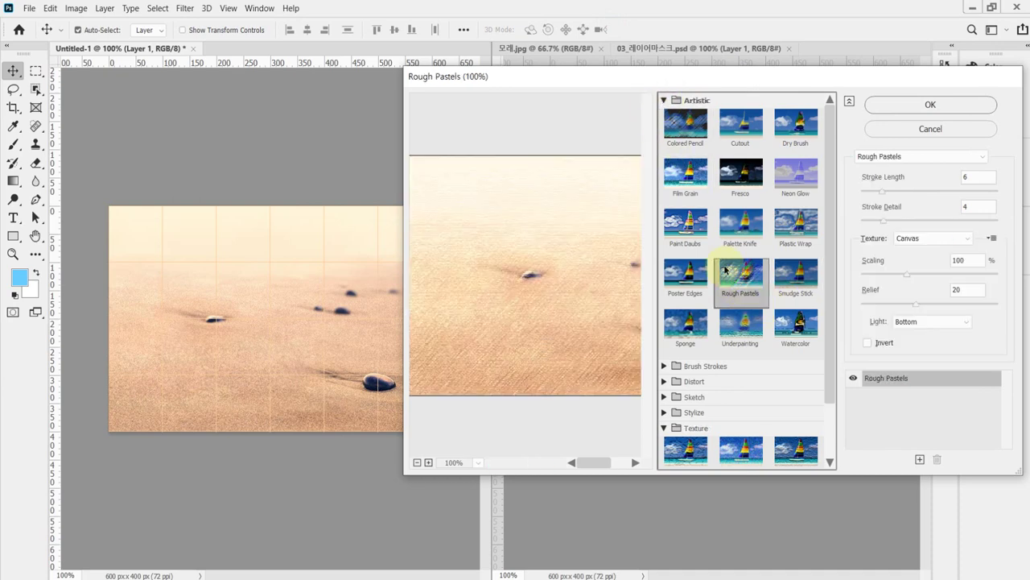
Check the Rough Pastels effect around the stones in the preview and apply the filter to the sand layer
drag(605, 293, 532, 302)
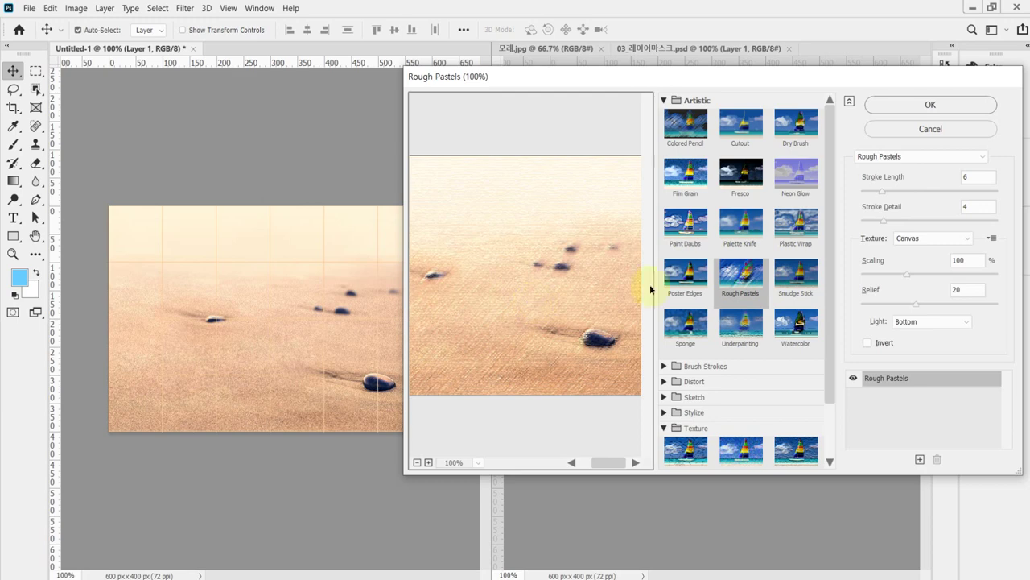
click(664, 102)
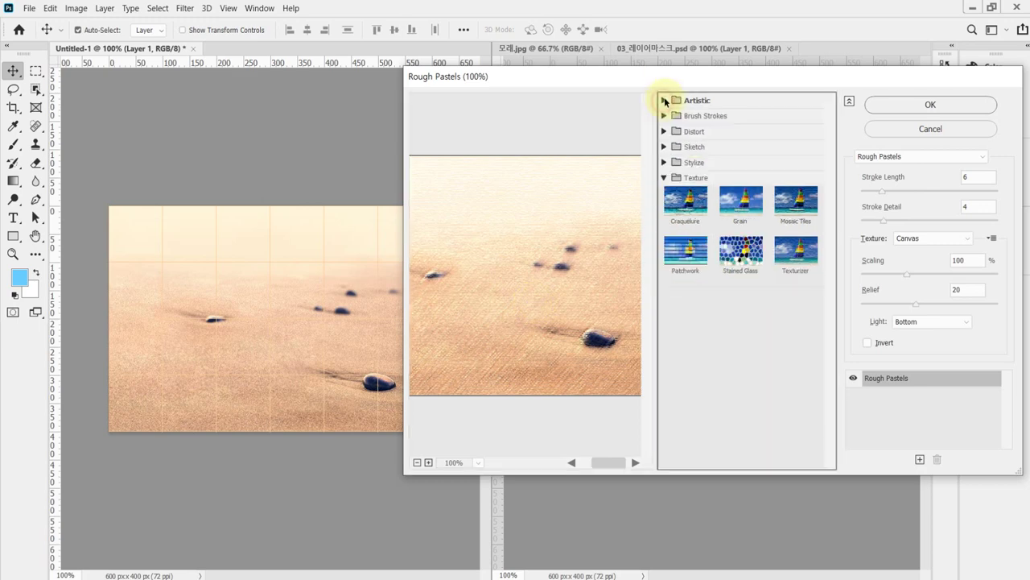
click(665, 101)
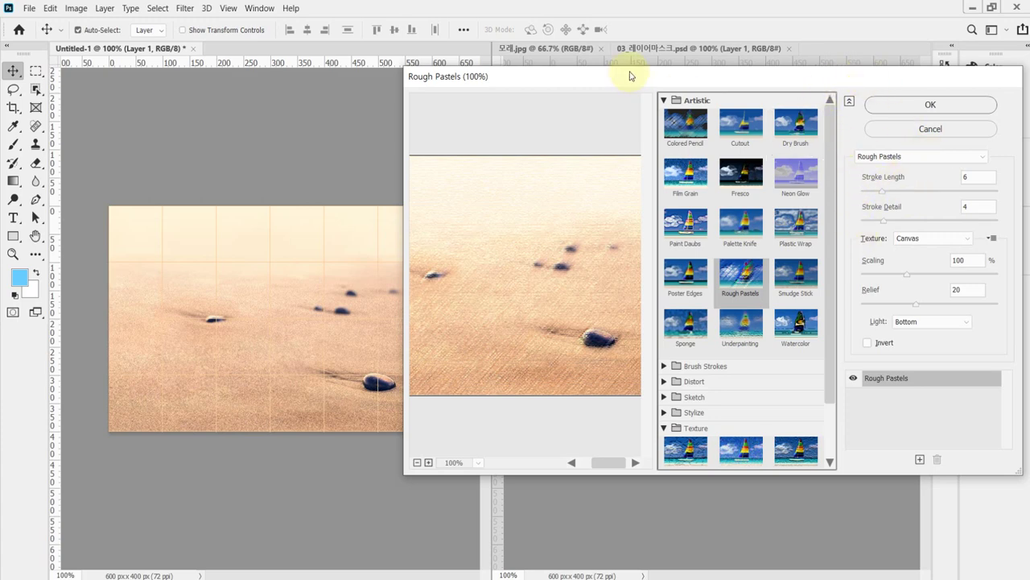
mouse_move(640, 85)
mouse_down()
mouse_move(657, 78)
mouse_move(639, 79)
mouse_up()
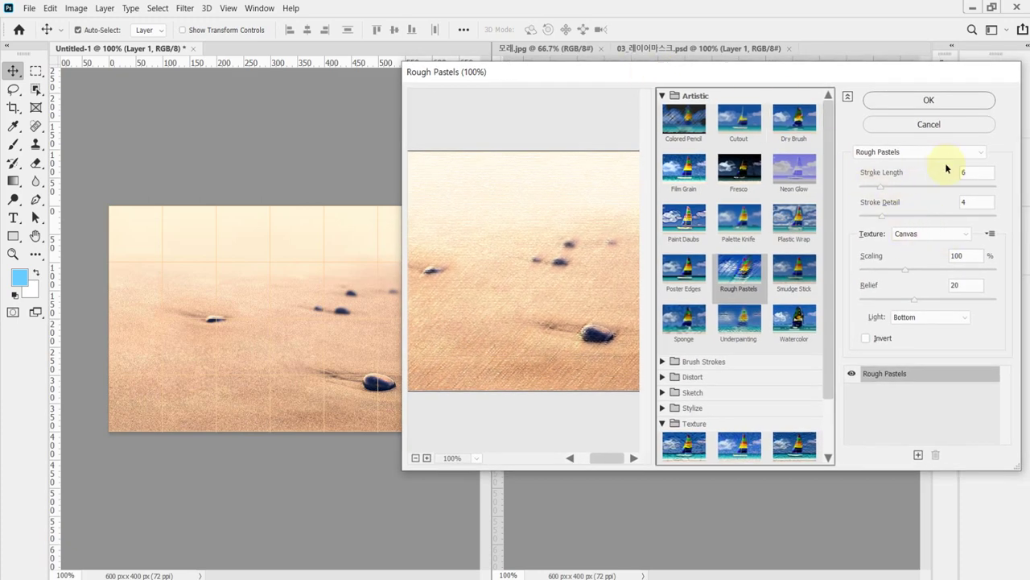
click(898, 102)
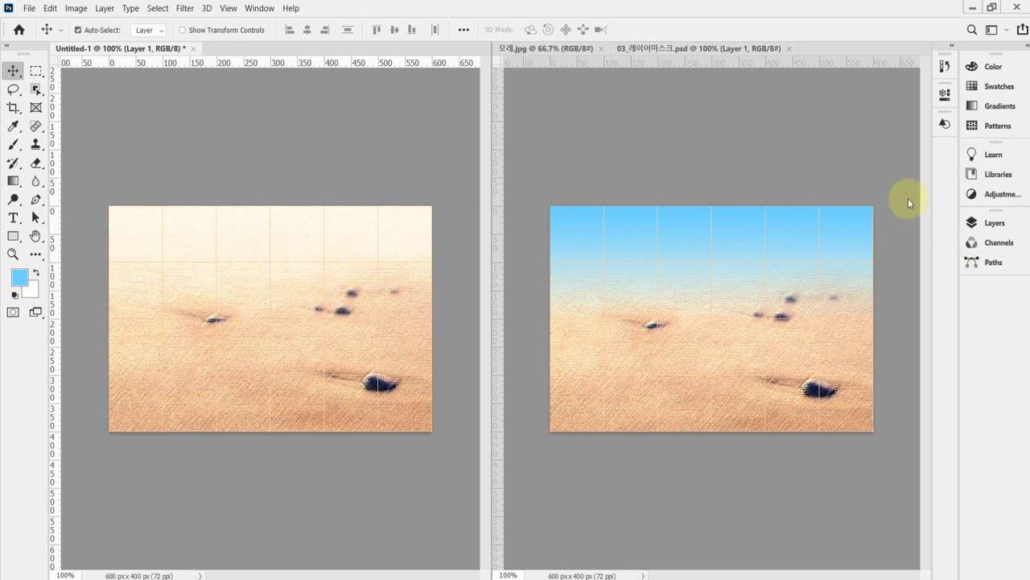
Widen the working document's view beside the example and add a layer mask to Layer 1
click(494, 199)
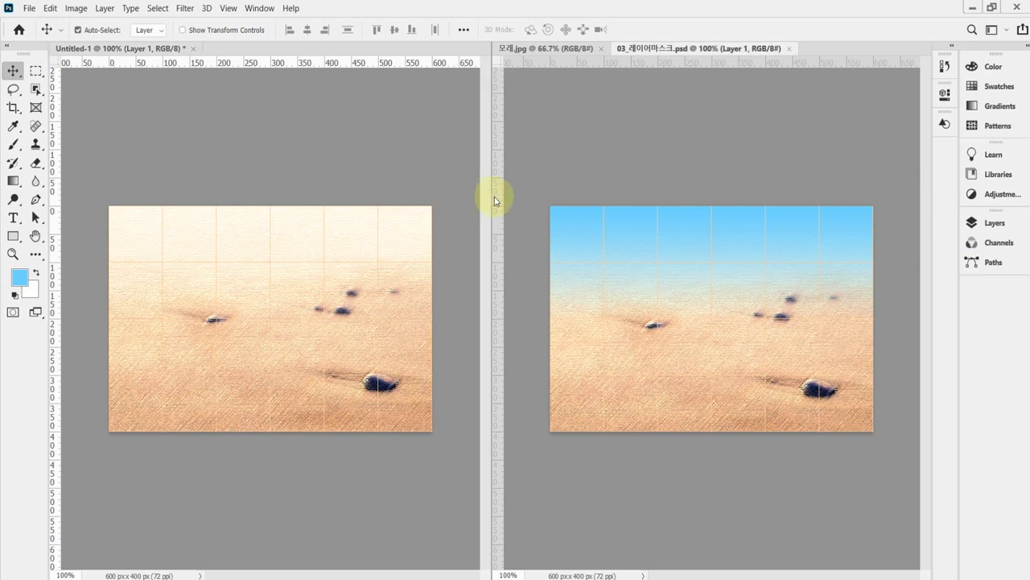
drag(492, 194, 657, 193)
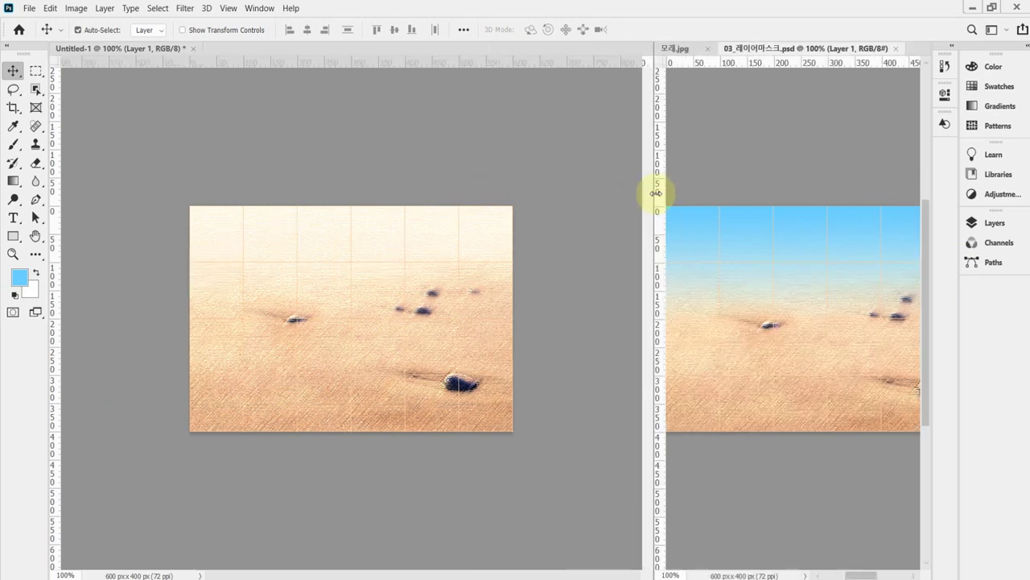
click(975, 225)
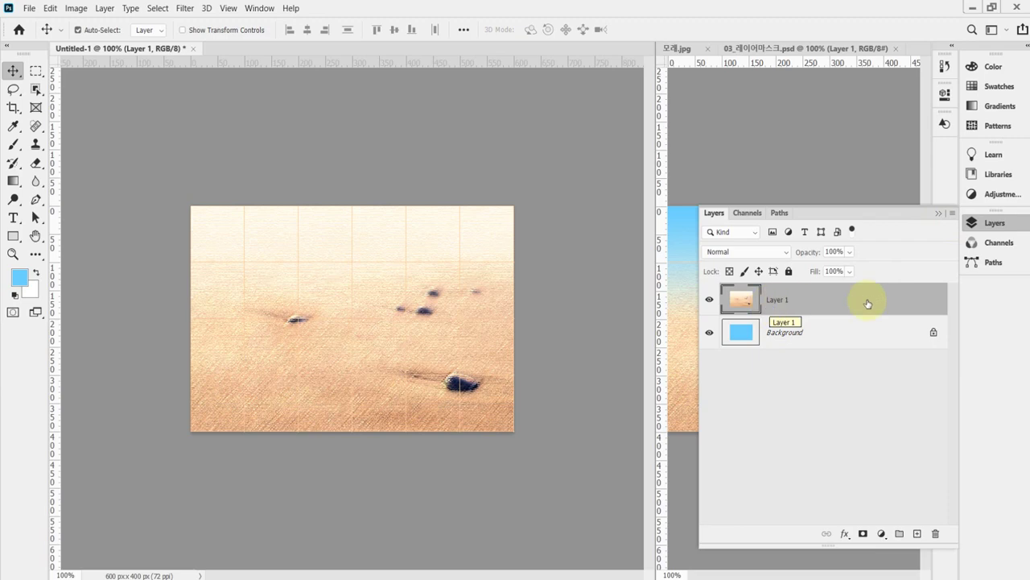
click(863, 534)
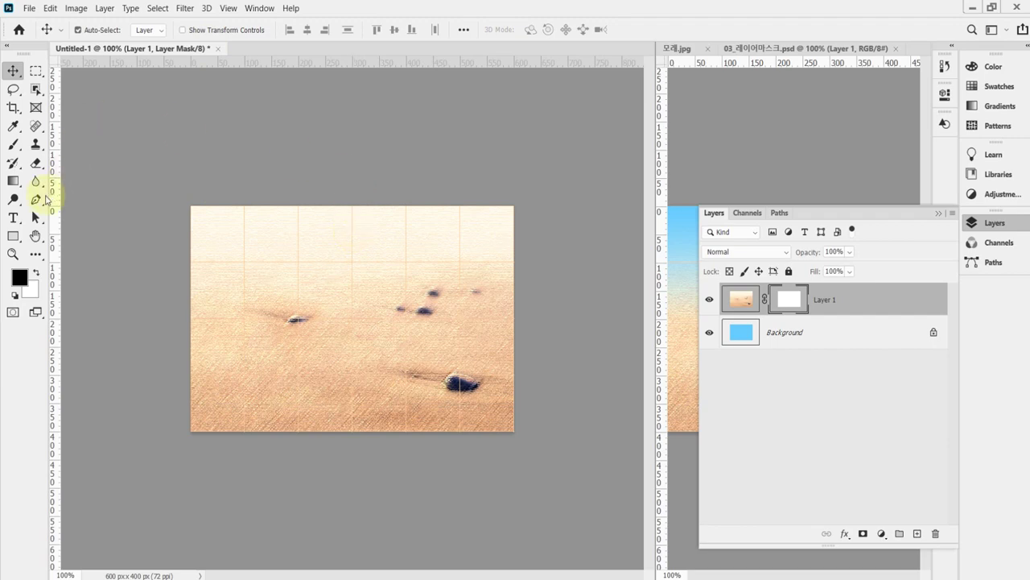
Activate the Gradient Tool for editing Layer 1's mask
click(14, 181)
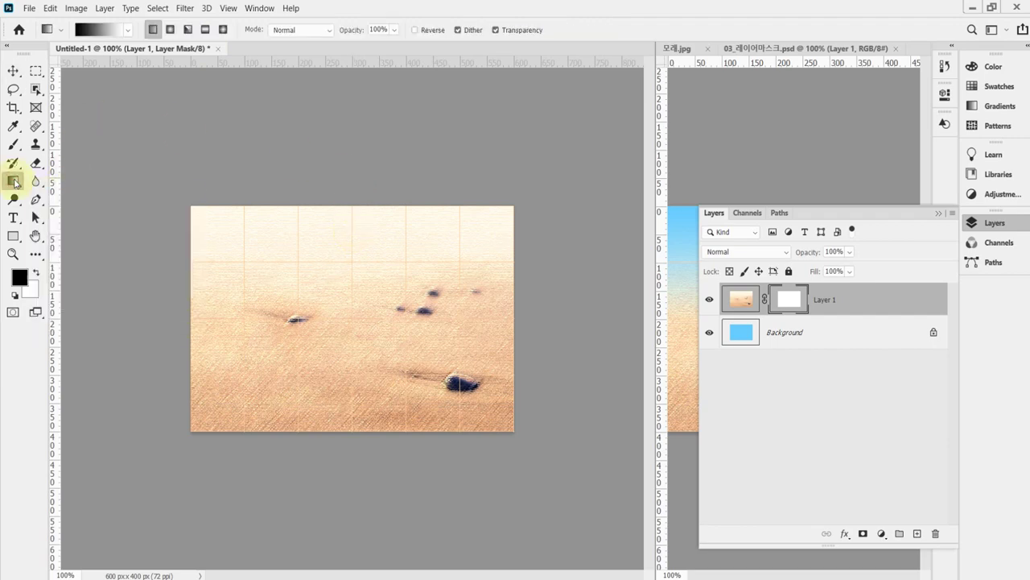
right_click(14, 182)
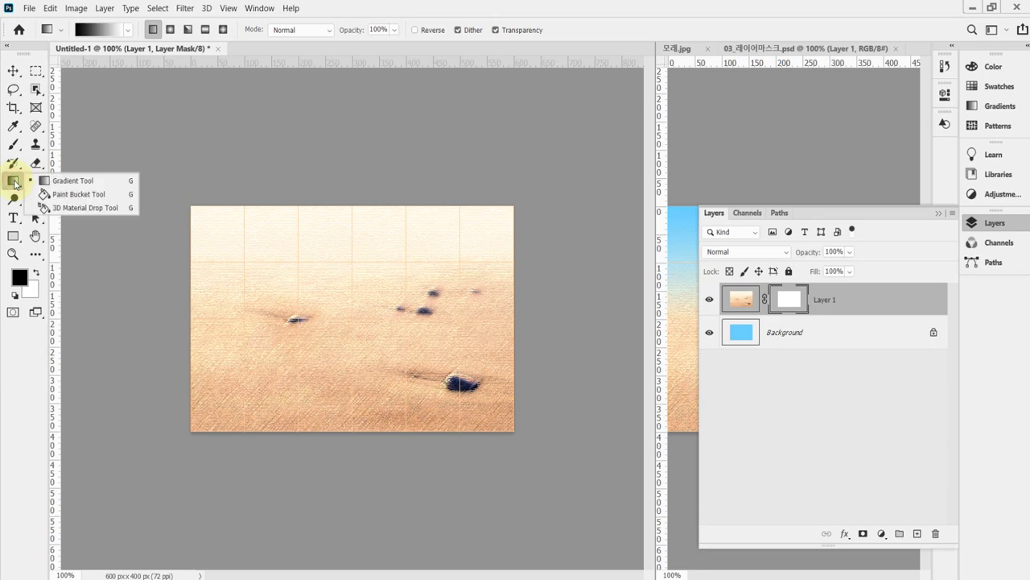
click(66, 182)
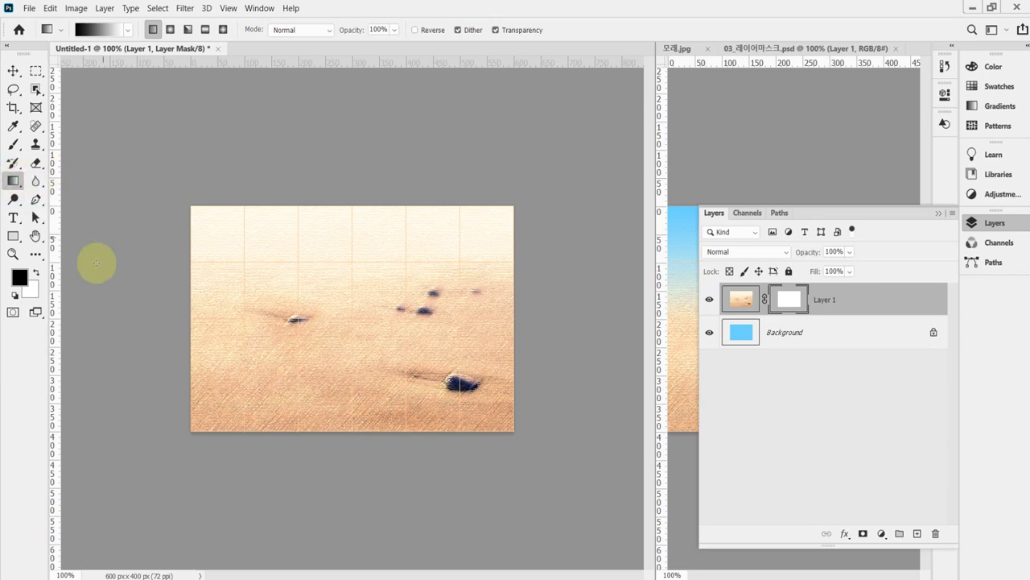
Try red as the foreground color, and restore the default black foreground and white background
click(19, 278)
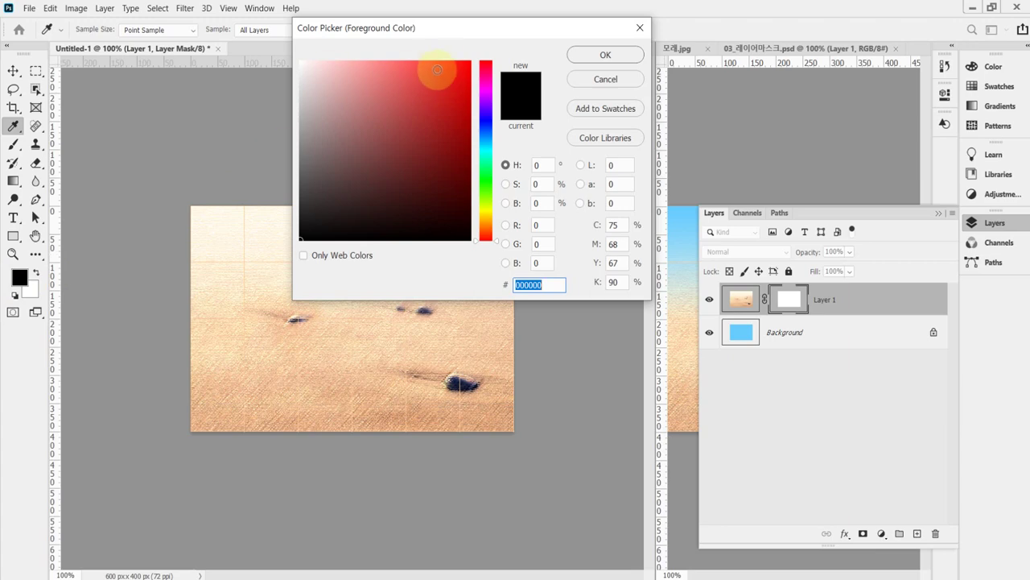
click(448, 65)
click(465, 67)
click(605, 56)
key(g)
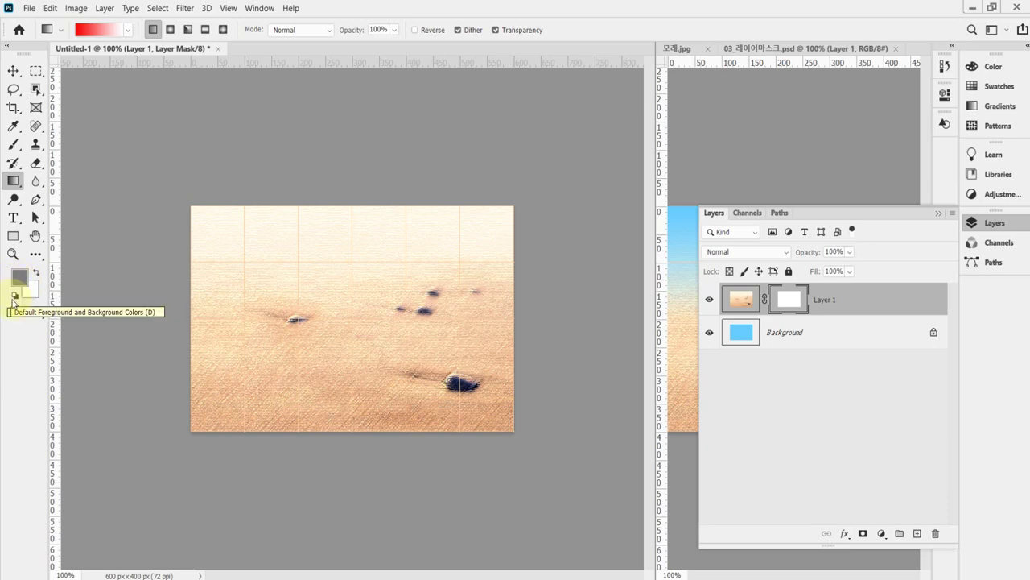
click(13, 296)
click(36, 274)
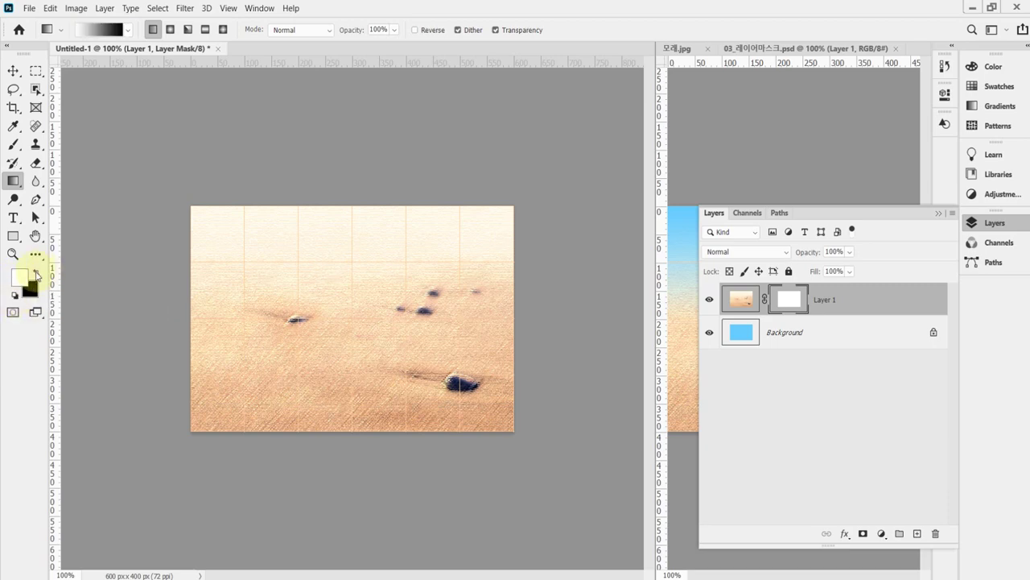
click(36, 274)
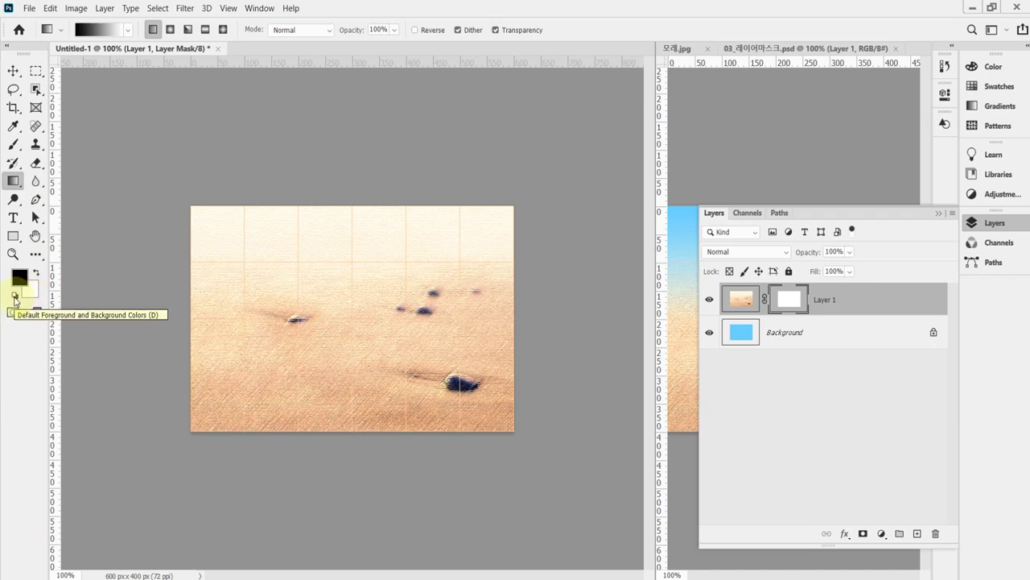
Swap the foreground and background colors back and forth, finishing with black as foreground and white as background
key(x)
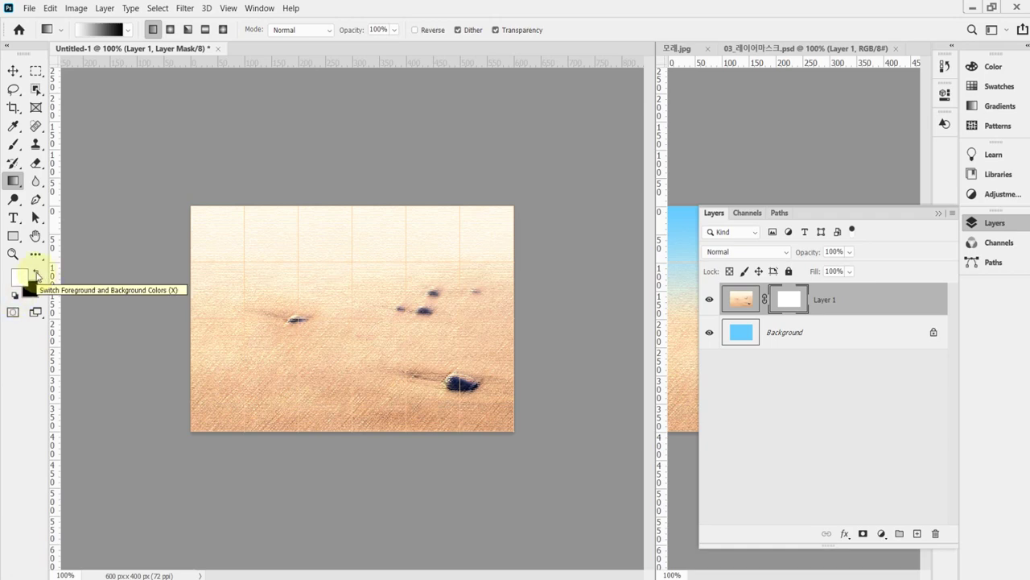
click(36, 276)
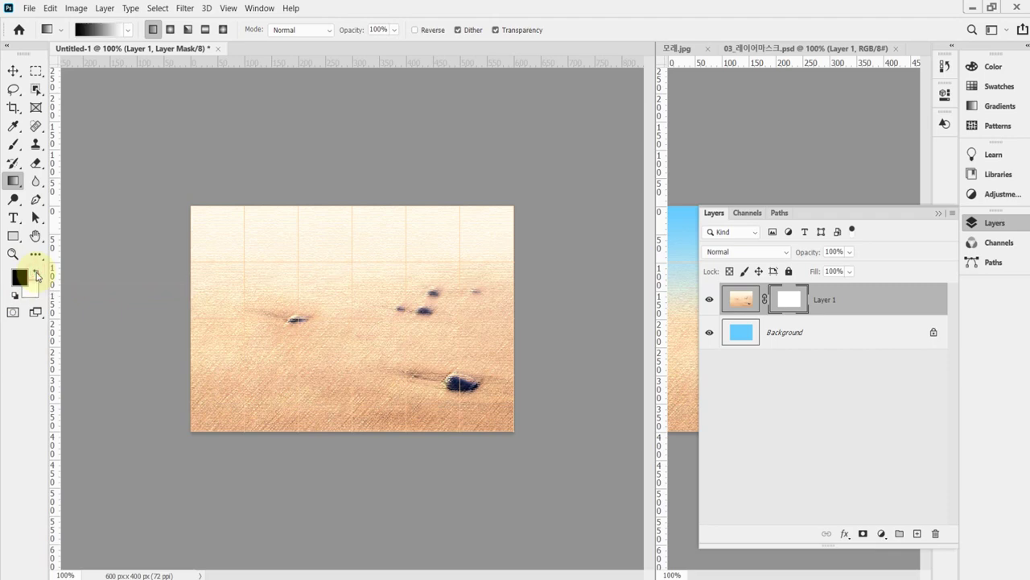
click(36, 276)
click(36, 275)
click(36, 274)
click(37, 274)
click(36, 274)
click(36, 274)
click(36, 274)
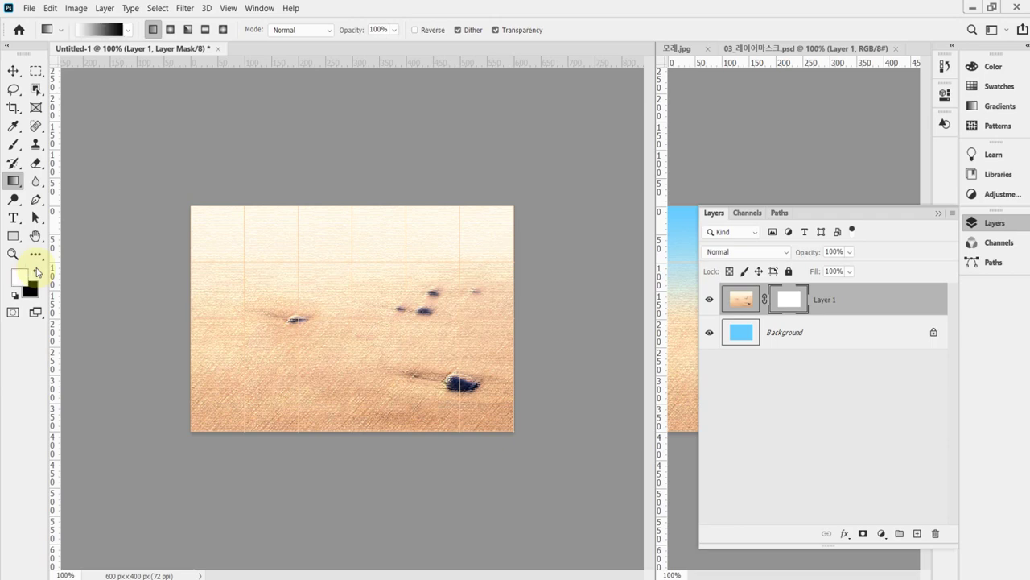
click(36, 274)
click(37, 275)
click(36, 275)
click(36, 275)
click(36, 274)
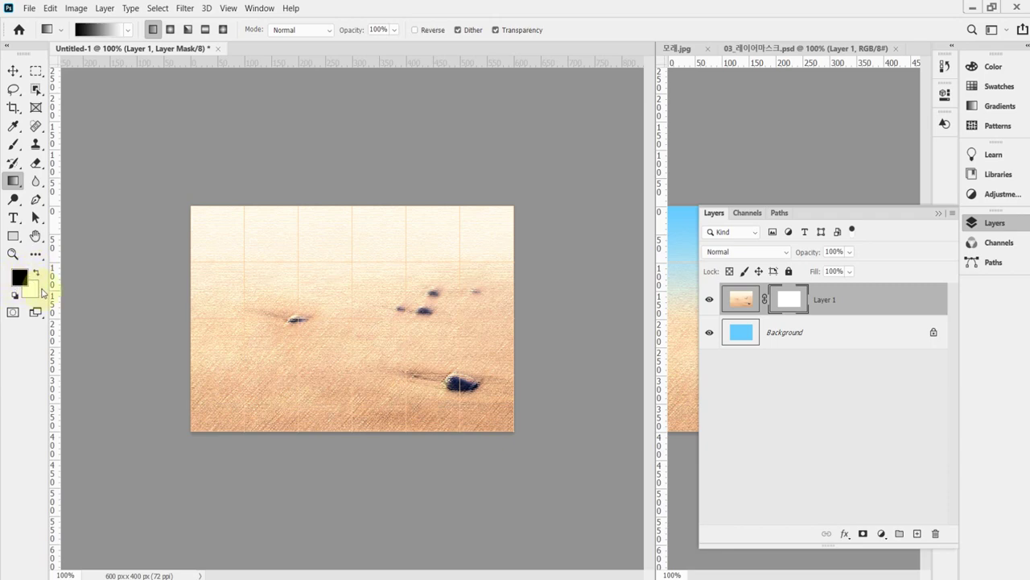
Draw a vertical black-to-white linear gradient on Layer 1's mask from the canvas's top edge to about 200 px down
click(129, 32)
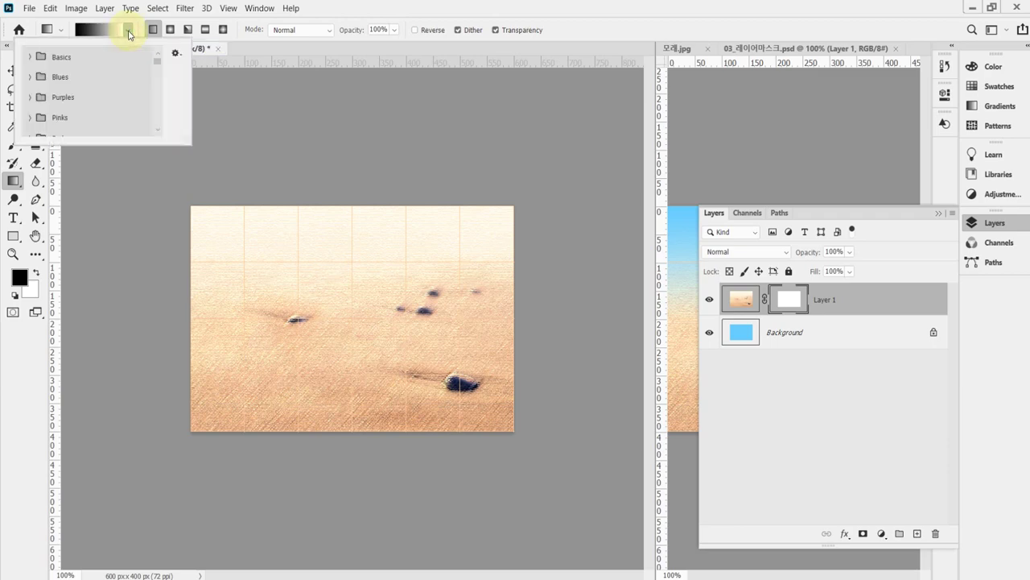
click(129, 32)
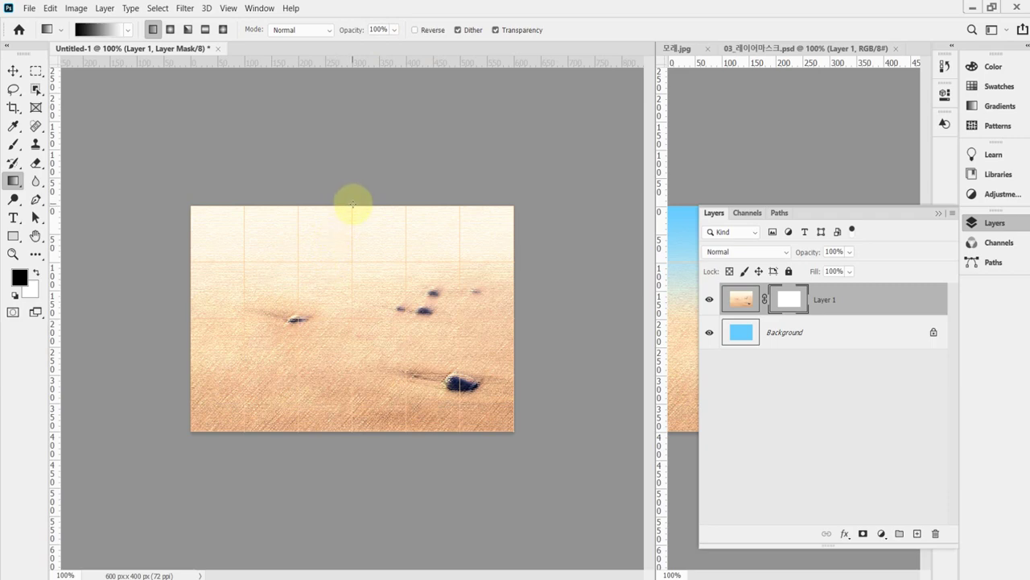
drag(352, 206, 354, 253)
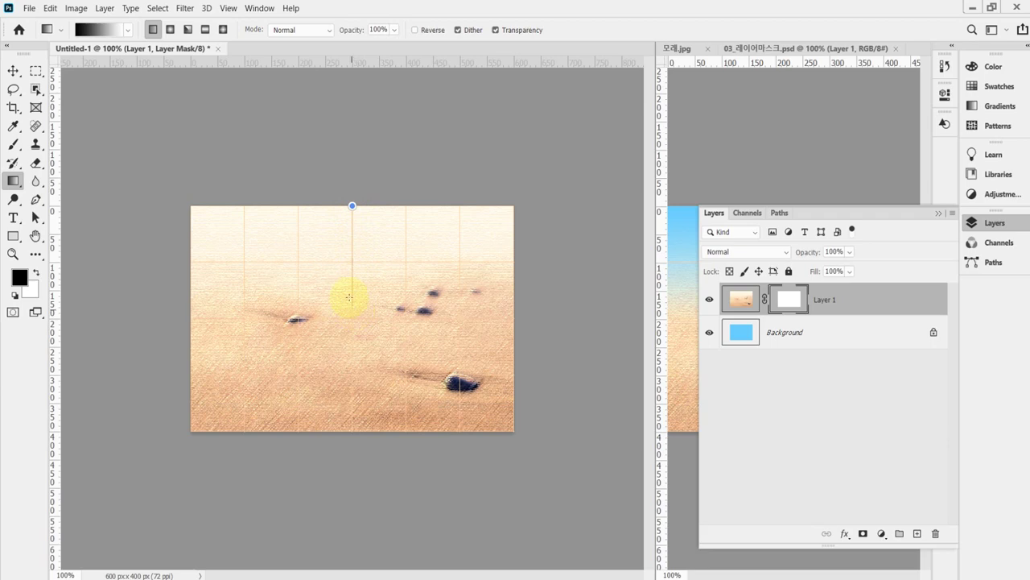
drag(350, 262, 355, 268)
mouse_move(354, 313)
mouse_down()
mouse_move(341, 239)
mouse_move(359, 272)
mouse_move(333, 282)
mouse_move(339, 232)
mouse_up()
mouse_move(361, 309)
mouse_down()
mouse_move(430, 269)
mouse_move(460, 231)
mouse_move(522, 215)
mouse_move(373, 217)
mouse_move(352, 255)
mouse_up()
drag(350, 318, 348, 216)
drag(348, 215, 352, 246)
drag(350, 325, 348, 324)
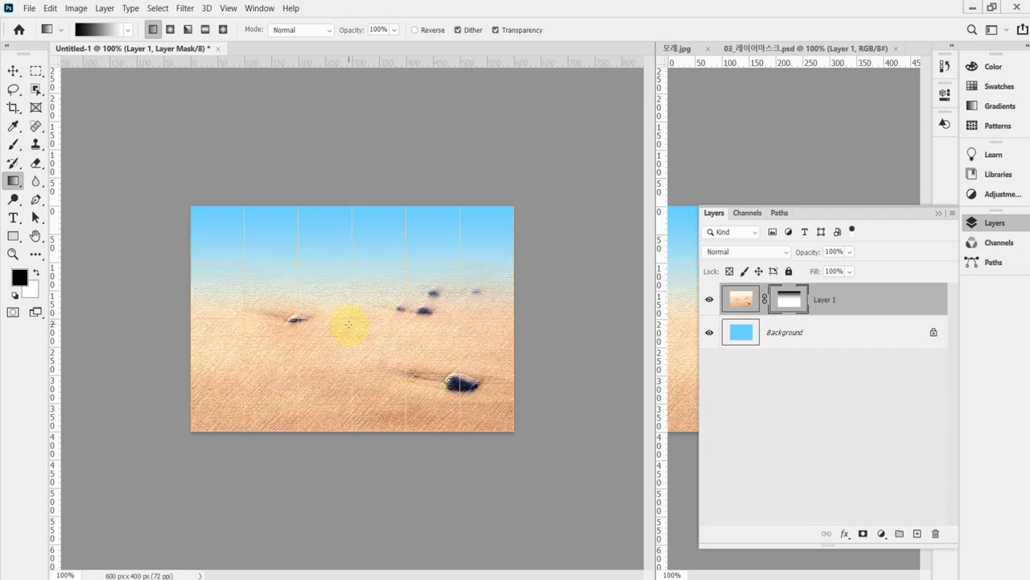
Try black-to-white gradients of other lengths and angles on Layer 1's mask, including a diagonal one and a longer vertical one
drag(351, 224, 351, 283)
drag(351, 150, 358, 366)
drag(271, 356, 362, 296)
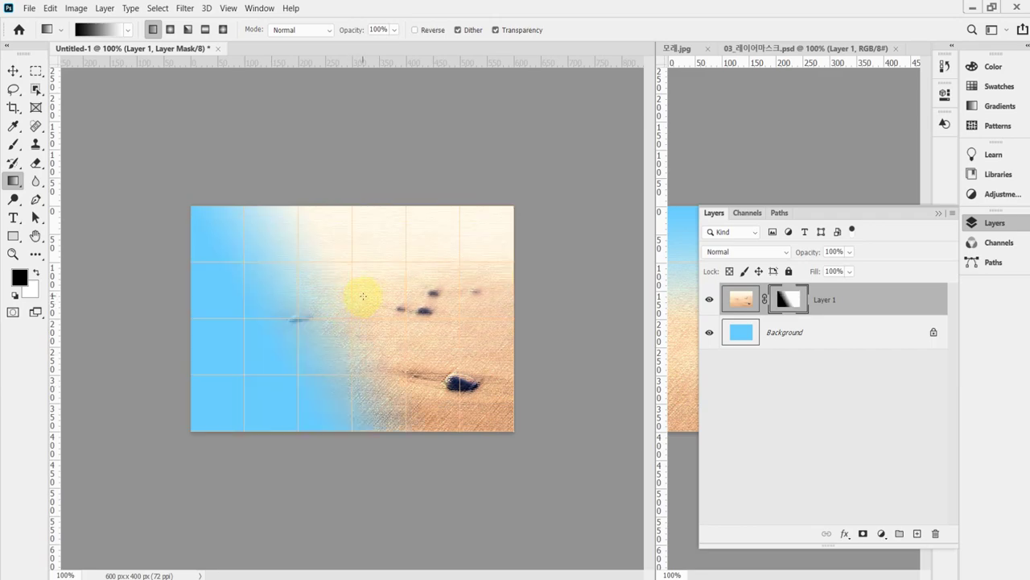
drag(351, 206, 352, 363)
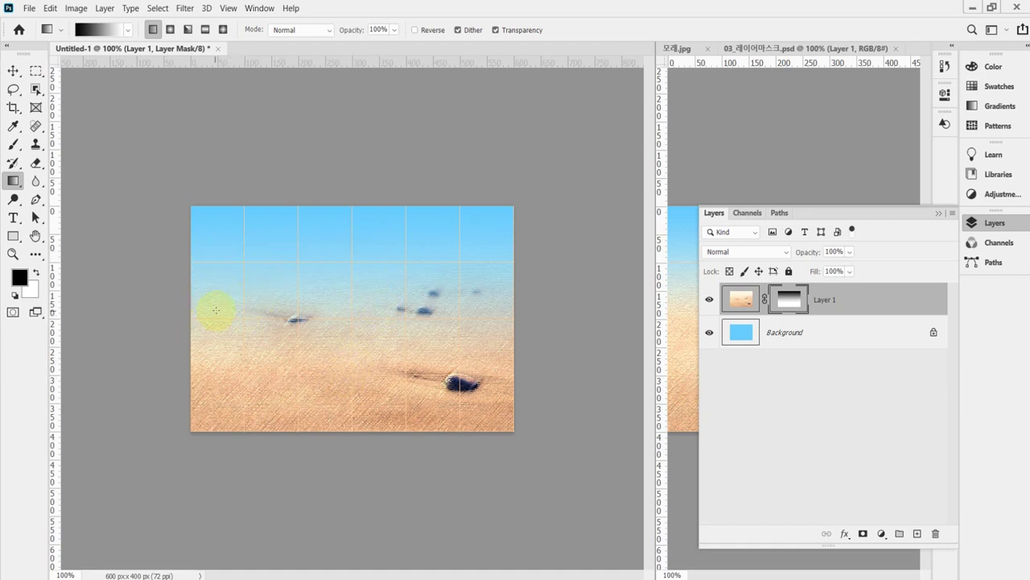
Try horizontal black-to-white gradients across Layer 1's mask in both directions, finishing with the sky blue on the canvas's right side
drag(205, 320, 370, 317)
drag(501, 319, 336, 313)
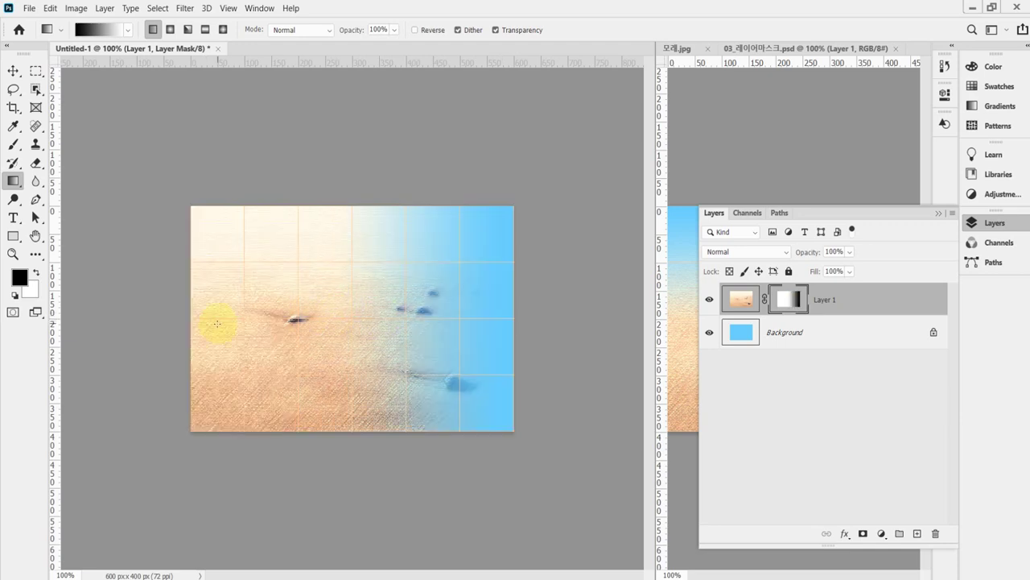
drag(225, 318, 466, 322)
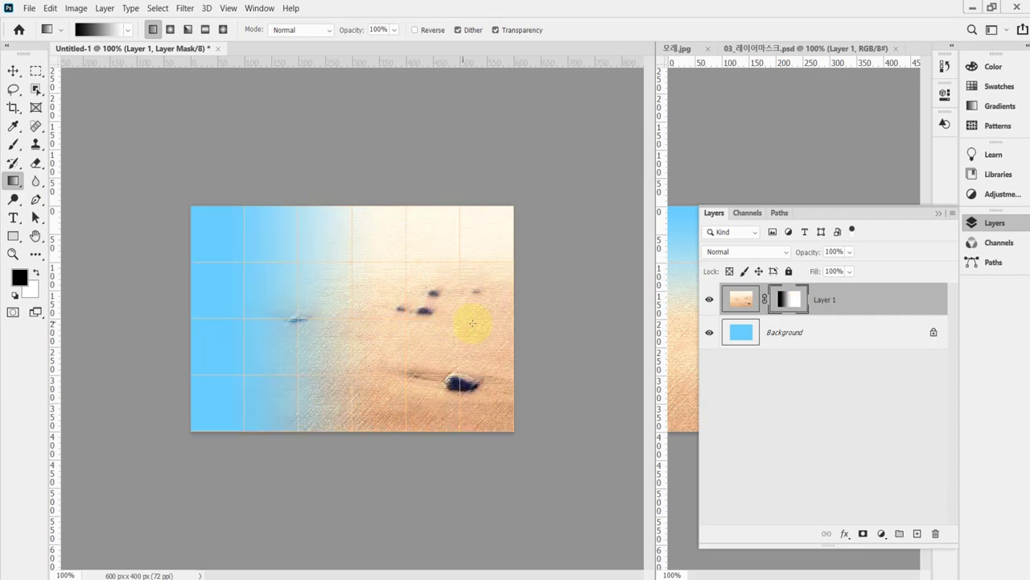
key(ctrl+z)
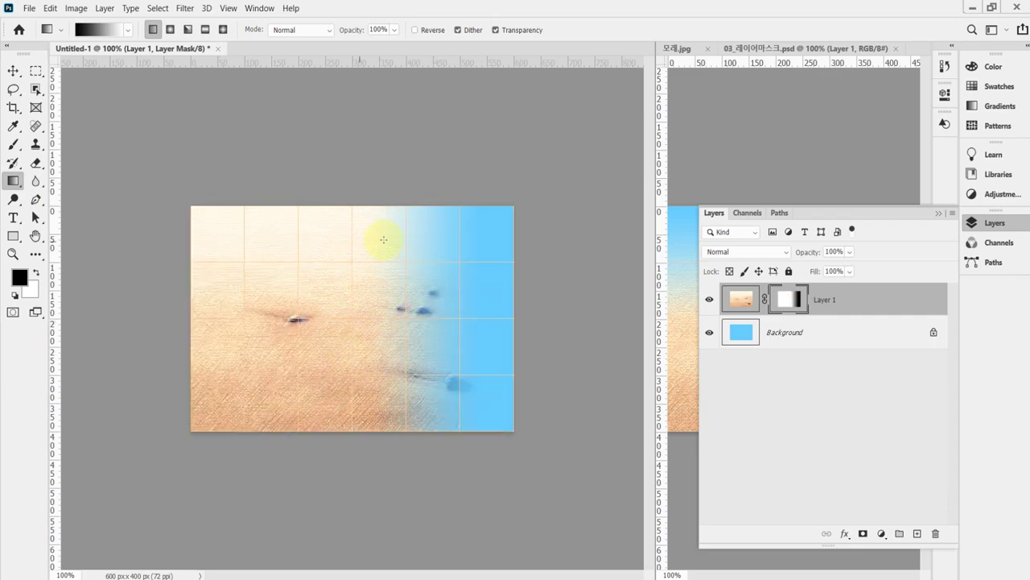
Try vertical black-to-white gradients on Layer 1's mask, one reaching about mid-canvas and one spanning the full canvas height
drag(351, 210, 351, 210)
drag(349, 318, 352, 318)
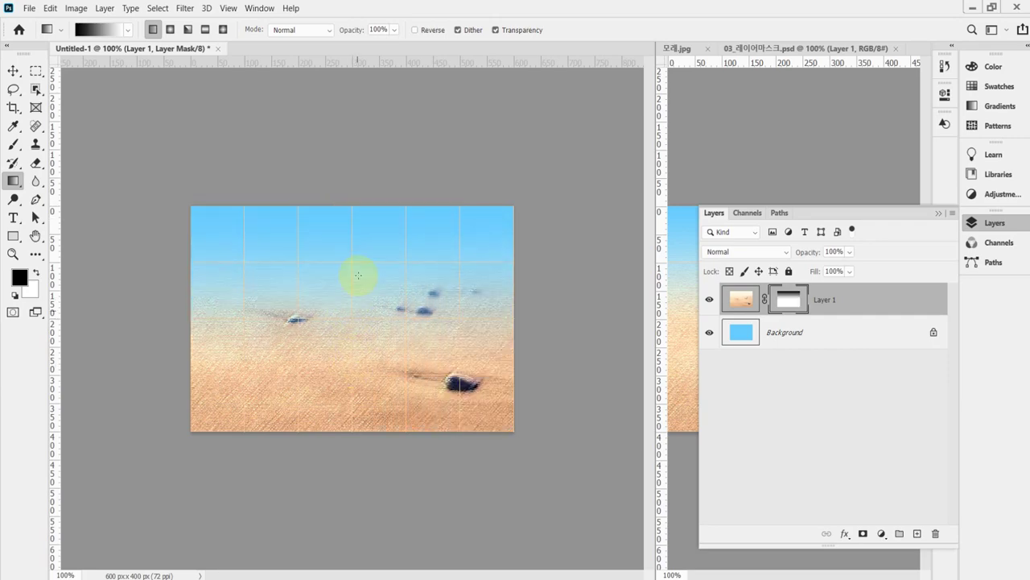
drag(352, 197, 357, 433)
Try diagonal black-to-white gradients on Layer 1's mask from different corners, finishing with the sky blue in the canvas's lower-right corner
drag(338, 196, 379, 306)
drag(383, 247, 306, 299)
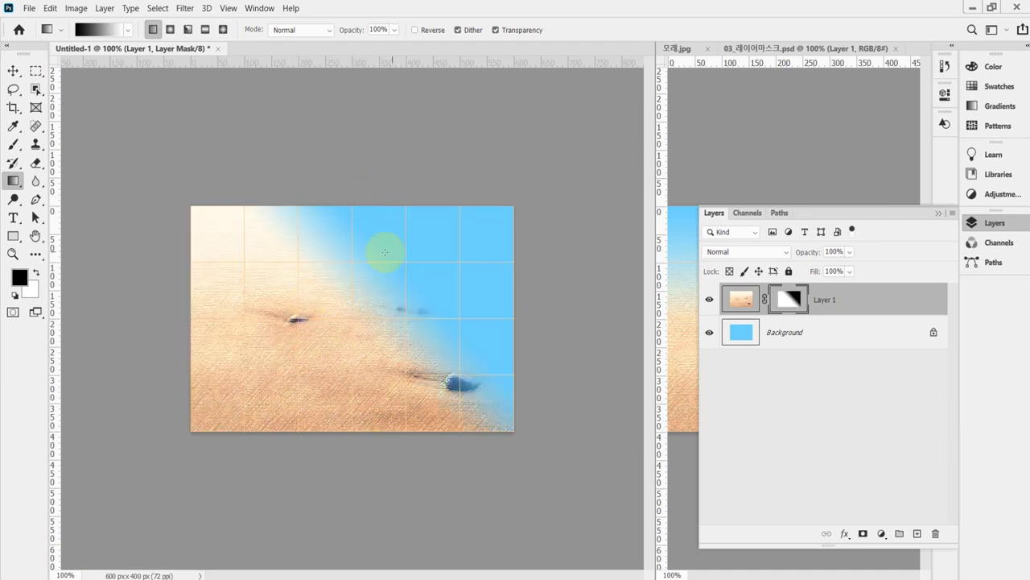
drag(467, 227, 395, 364)
drag(224, 399, 435, 290)
drag(460, 396, 345, 293)
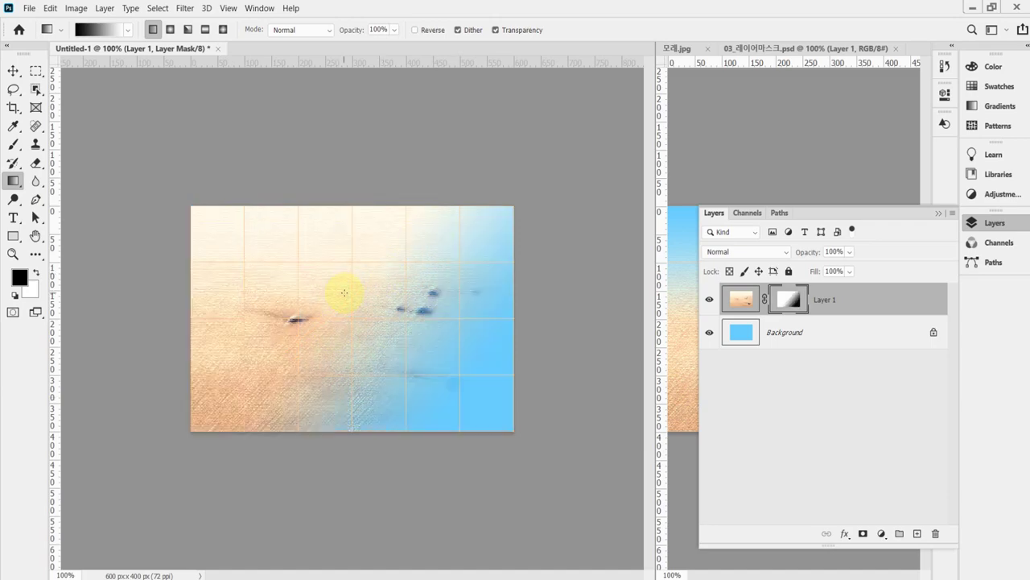
Redraw Layer 1's mask as a vertical black-to-white gradient from the canvas's top edge to just past mid-height, about 210 px down
drag(352, 206, 356, 357)
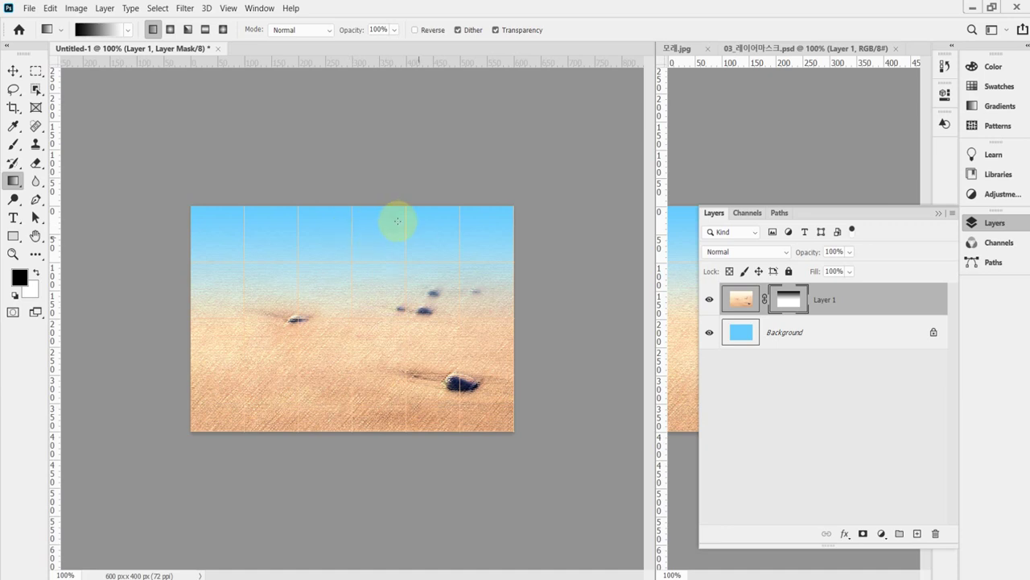
drag(352, 204, 361, 303)
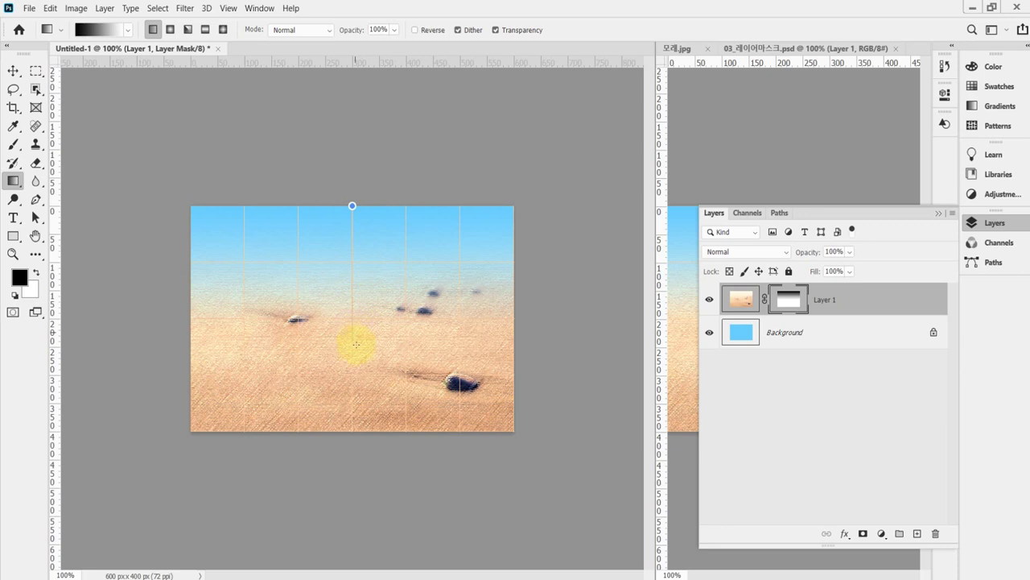
drag(356, 378, 357, 326)
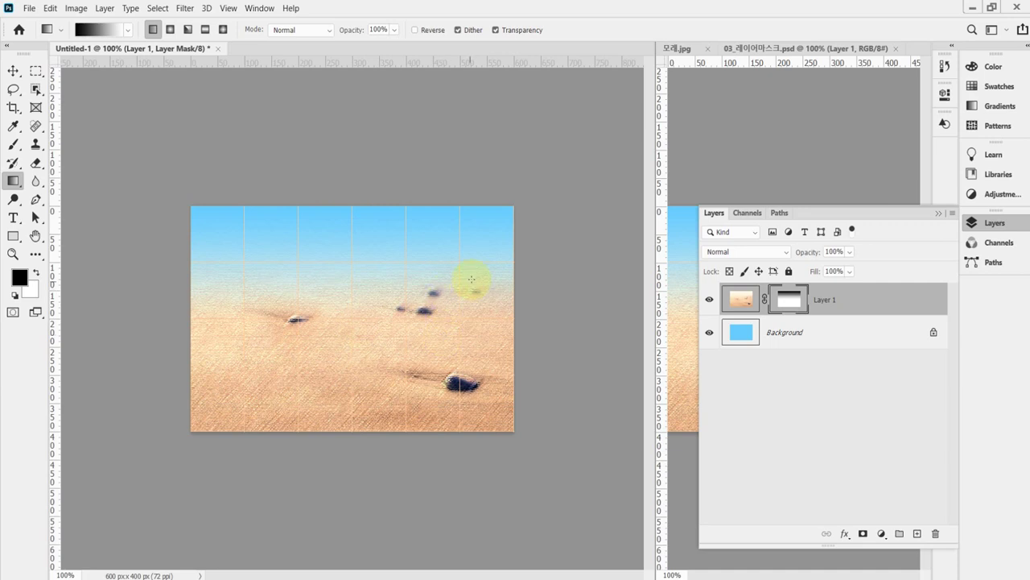